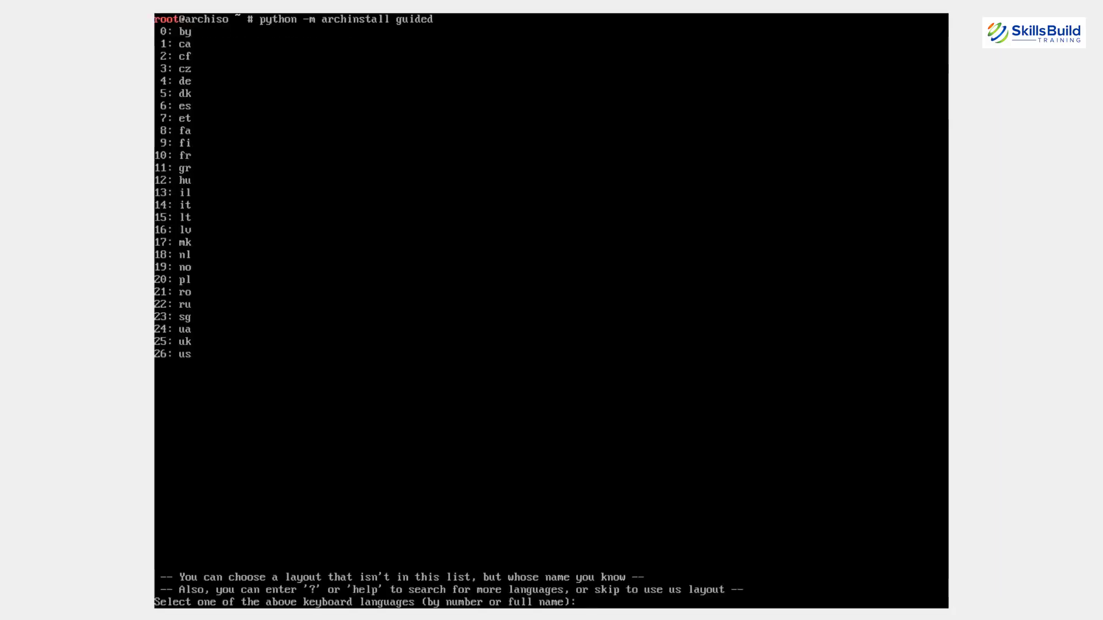
Step: Start guided archinstall with us layout, United States mirrors, /dev/sda and btrfs
{"action": "type", "text": "26"}
{"action": "key", "text": "Return"}
{"action": "type", "text": "51"}
{"action": "key", "text": "Return"}
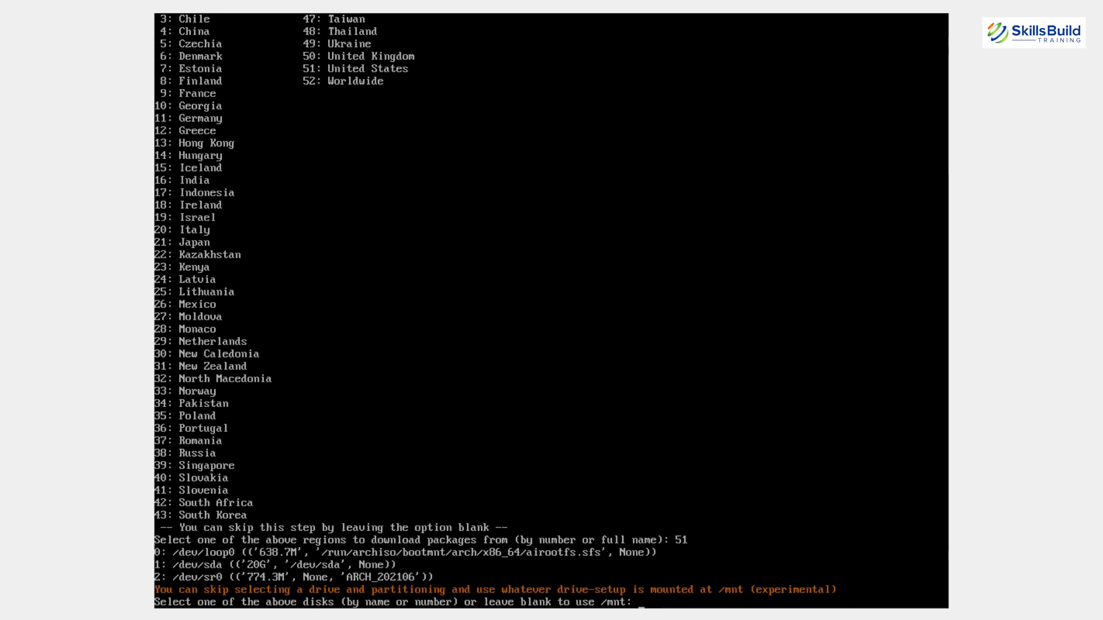
{"action": "type", "text": "1"}
{"action": "key", "text": "Return"}
{"action": "type", "text": "0"}
{"action": "key", "text": "Return"}
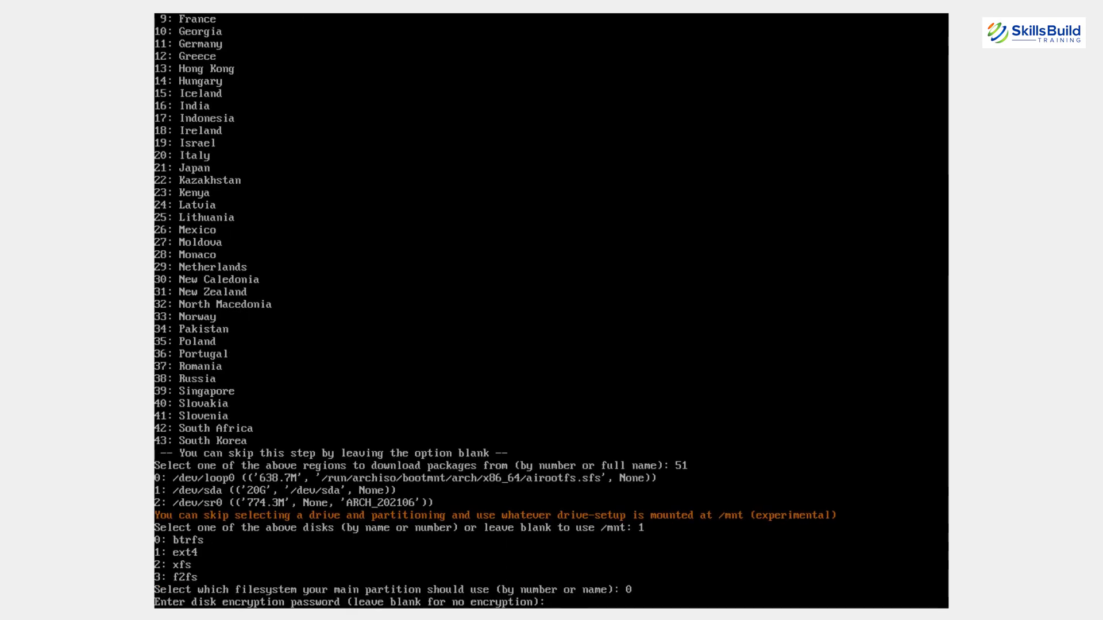
Step: Leave encryption off, keep systemd-boot instead of GRUB, set a hostname, skip root password and users
{"action": "key", "text": "Return"}
{"action": "type", "text": "n"}
{"action": "key", "text": "Return"}
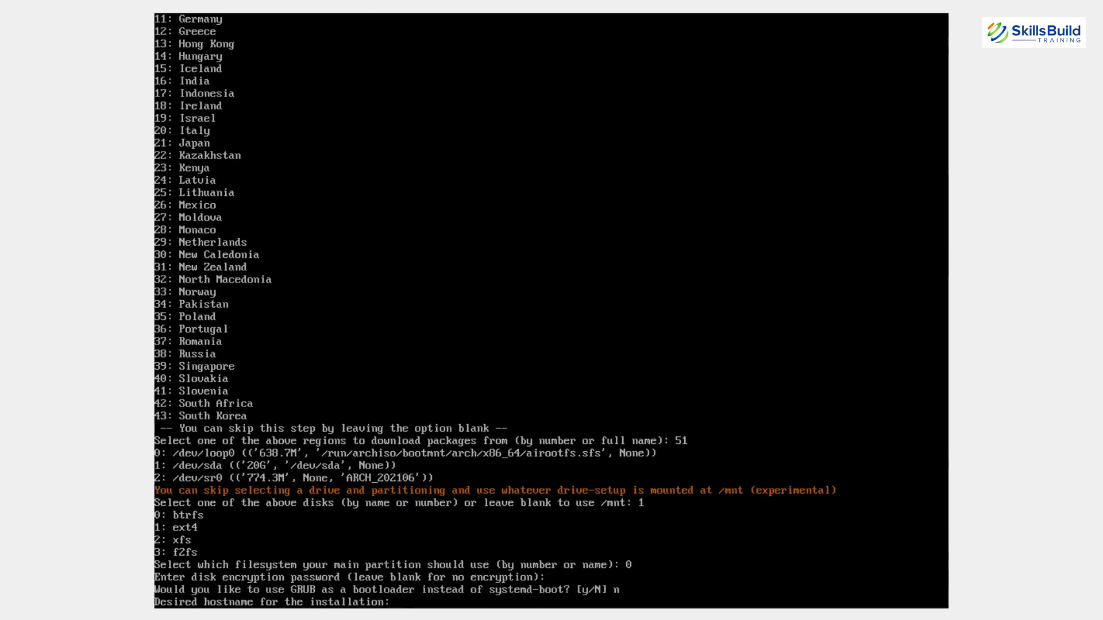
{"action": "type", "text": "zubair"}
{"action": "key", "text": "Return"}
{"action": "key", "text": "Return"}
{"action": "key", "text": "Return"}
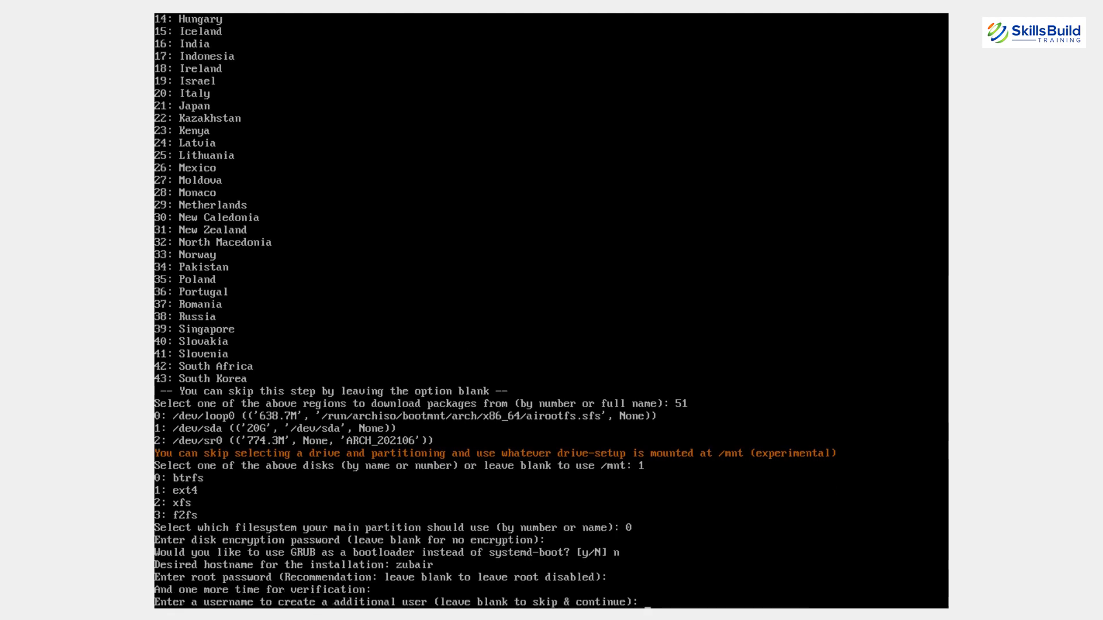
{"action": "key", "text": "Return"}
{"action": "type", "text": "0"}
{"action": "key", "text": "Return"}
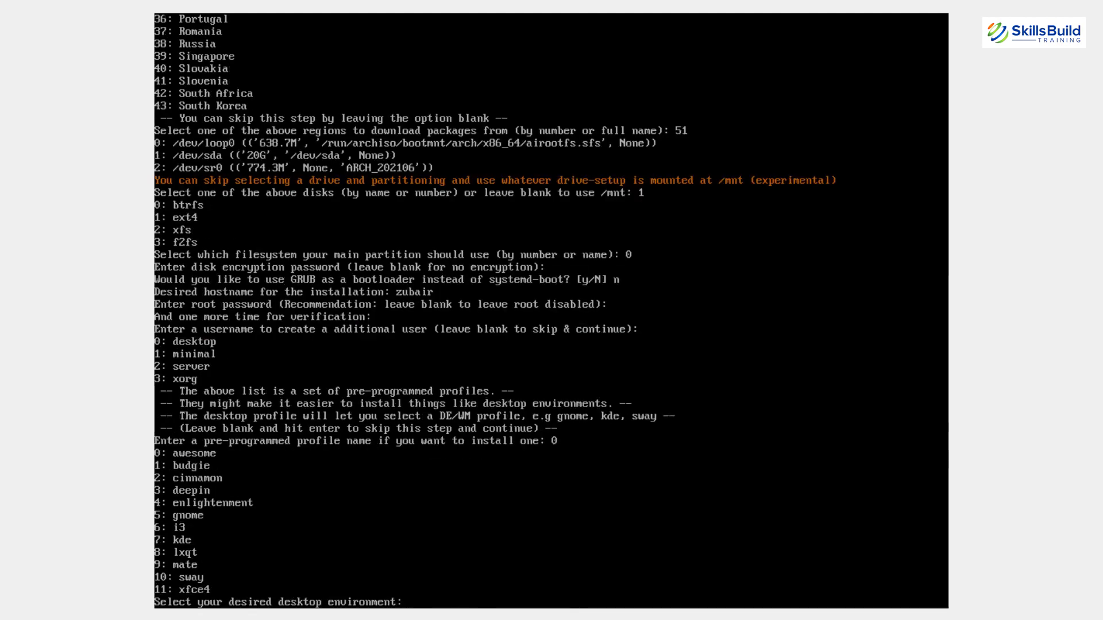
{"action": "type", "text": "5"}
Step: Choose GNOME, open-source graphics drivers, pipewire, default kernel, NetworkManager and UTC time sync
{"action": "key", "text": "Return"}
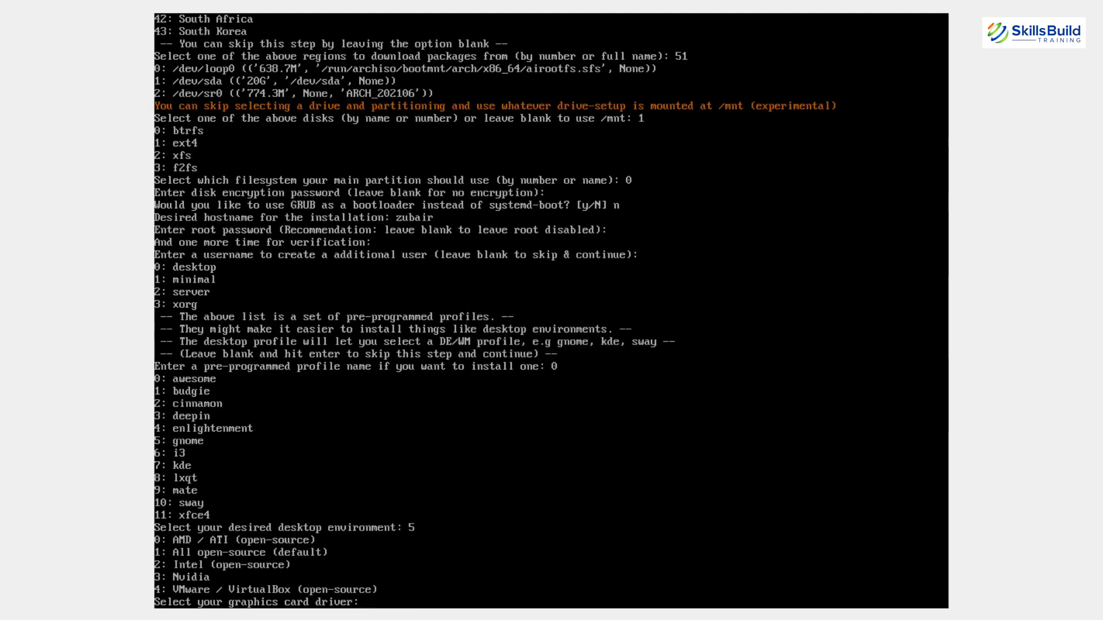
{"action": "type", "text": "1"}
{"action": "key", "text": "Return"}
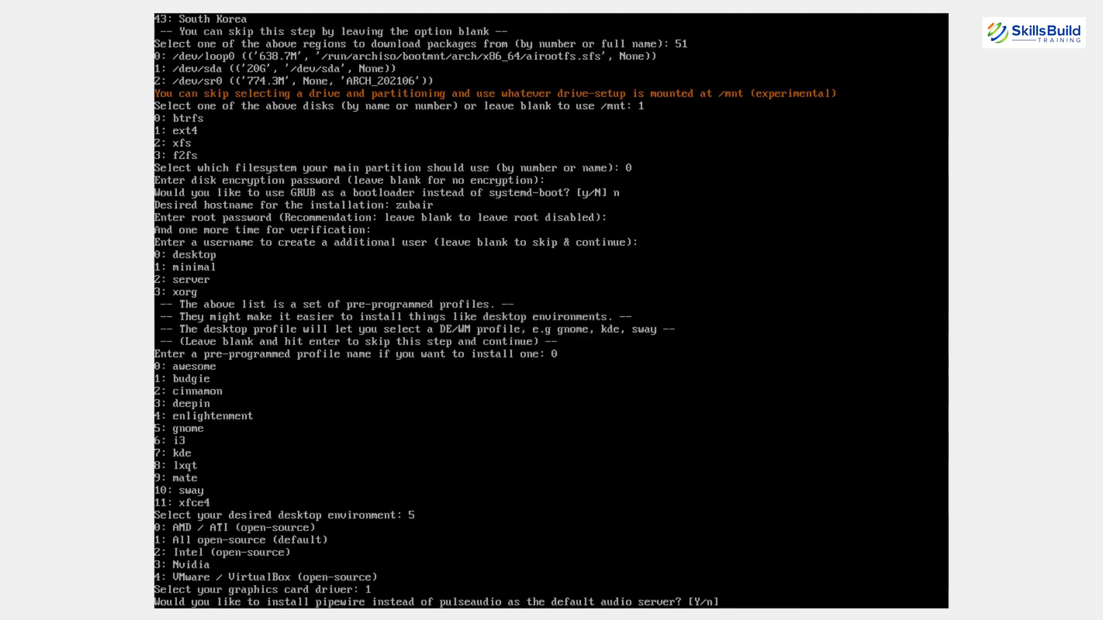
{"action": "key", "text": "Return"}
{"action": "key", "text": "Return"}
{"action": "key", "text": "Return"}
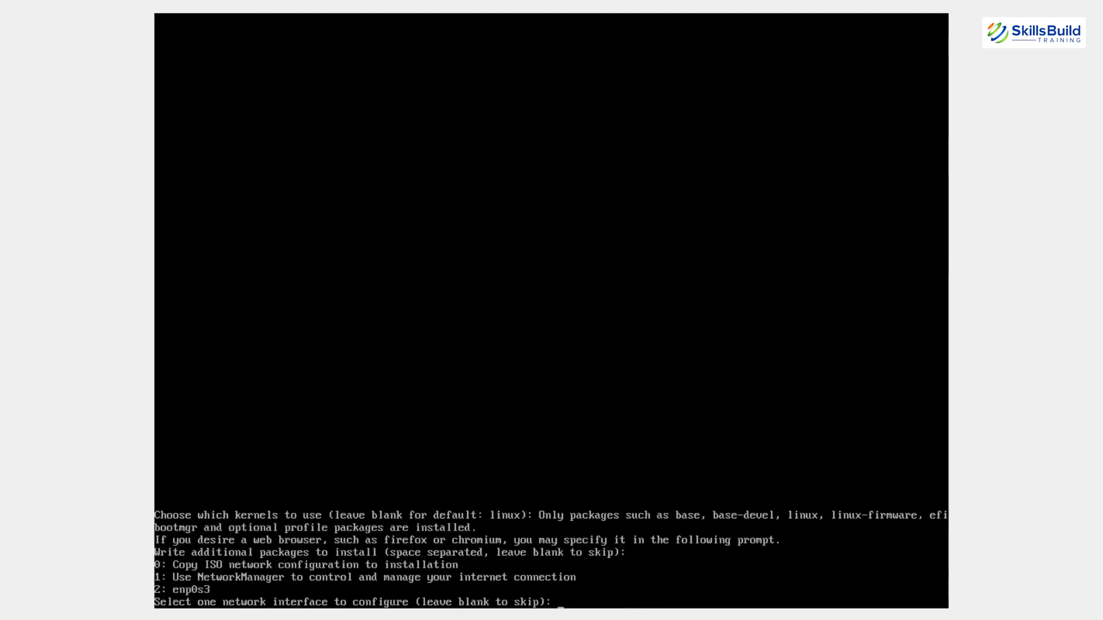
{"action": "type", "text": "1"}
{"action": "key", "text": "Return"}
{"action": "key", "text": "Return"}
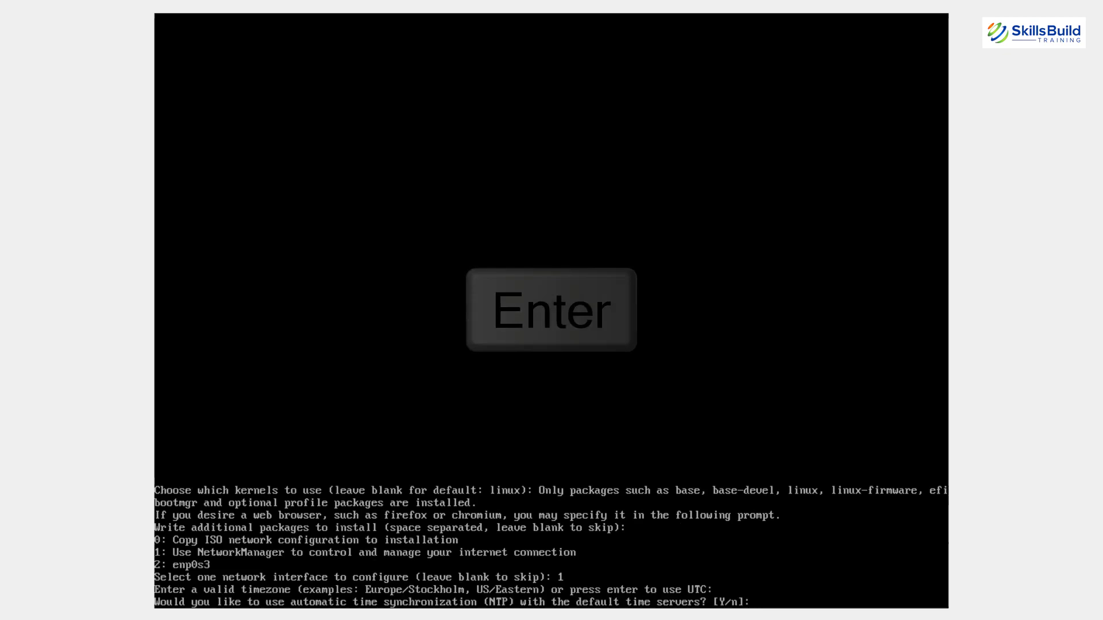
{"action": "key", "text": "Return"}
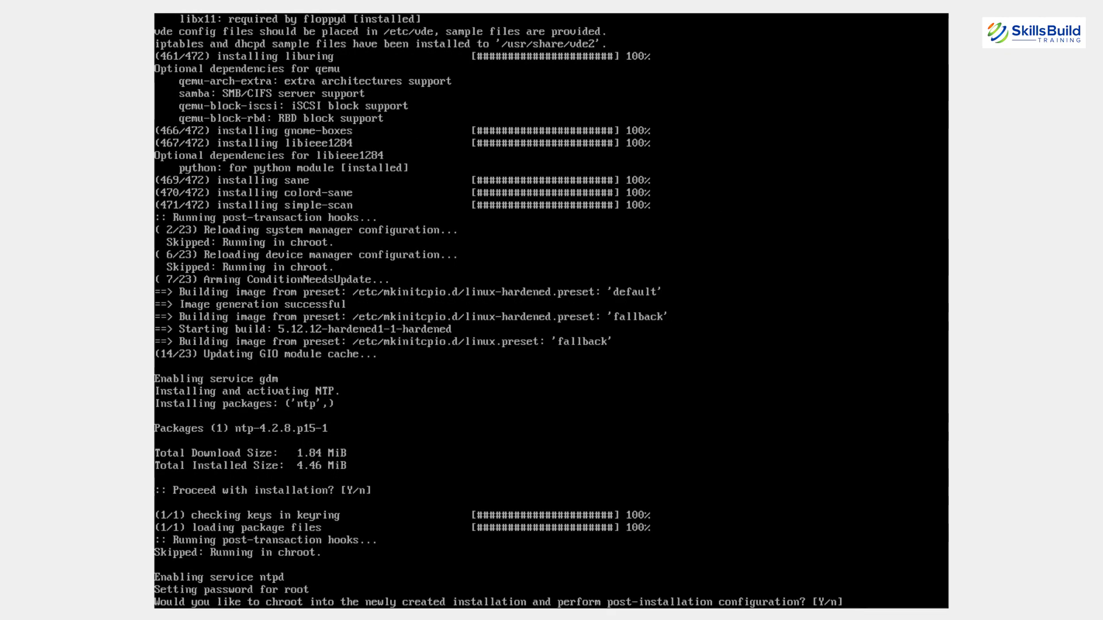
{"action": "type", "text": "n"}
{"action": "key", "text": "Return"}
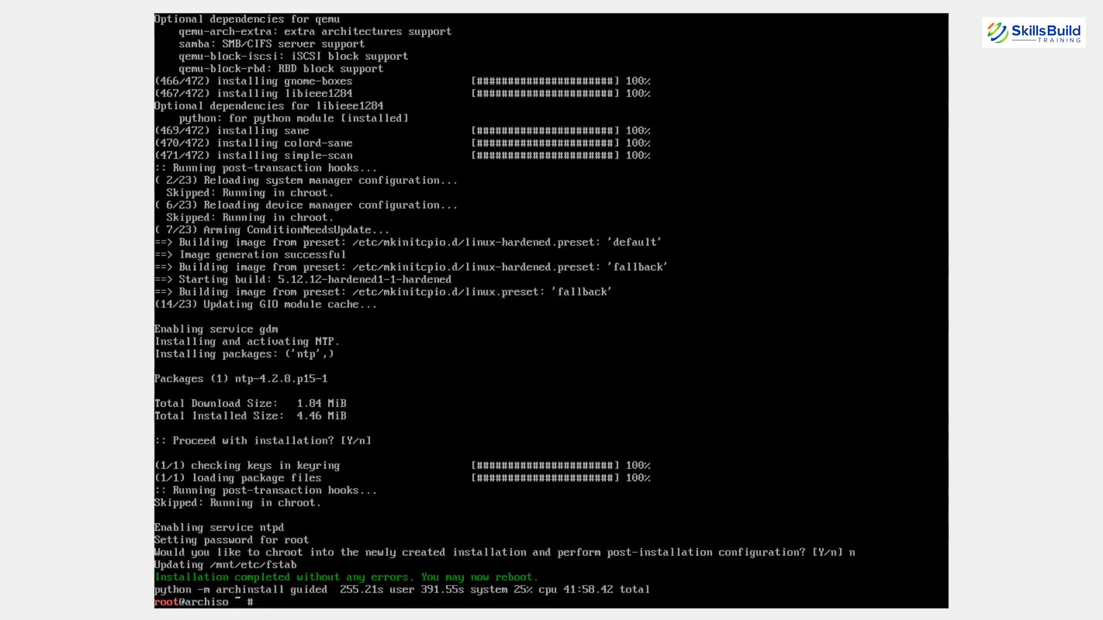
Step: Reboot the freshly installed system with the reboot command
{"action": "type", "text": "reboot"}
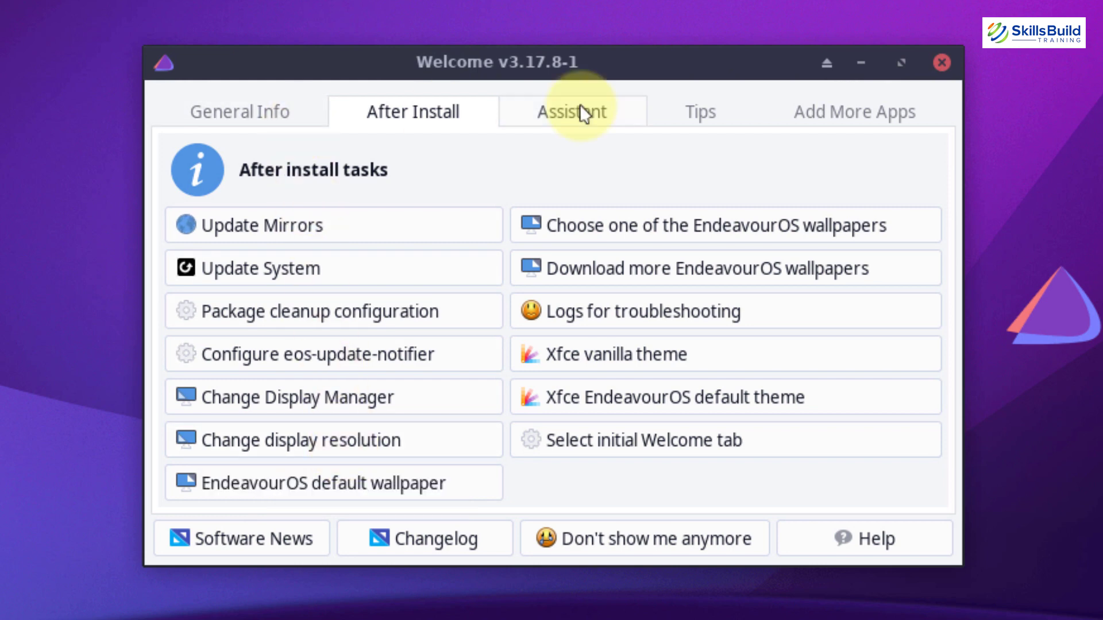
Step: Browse the Welcome Assistant and Tips pages, then show the Add More Apps page
{"action": "left_click", "coordinate": [624, 111]}
{"action": "left_click", "coordinate": [704, 112]}
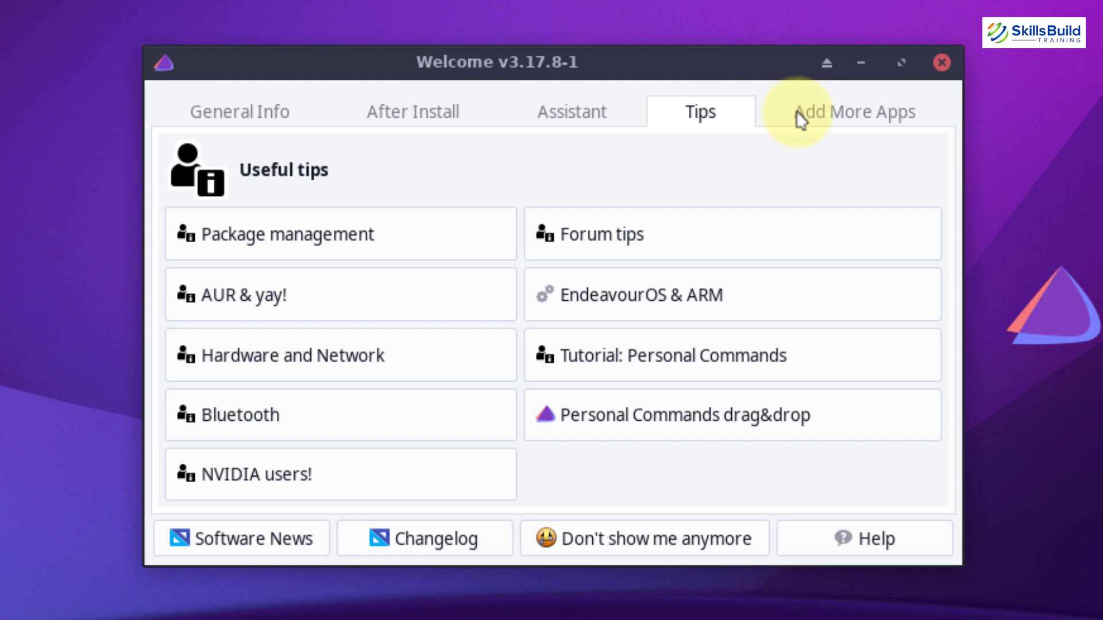
{"action": "left_click", "coordinate": [841, 117]}
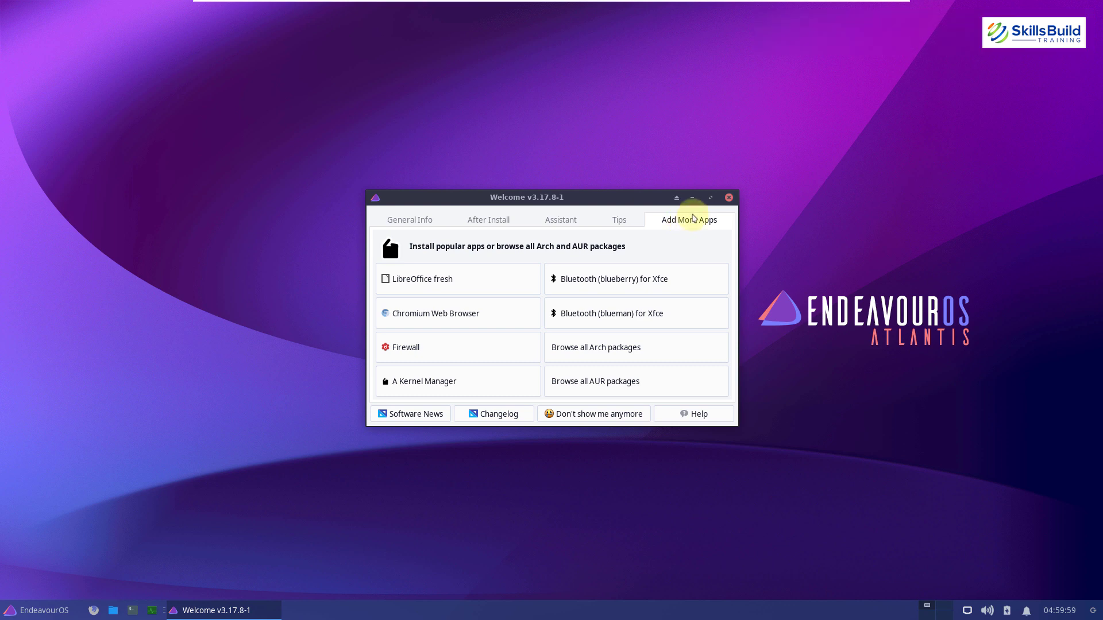
Step: Close the Welcome window and start the EndeavourOS installer from the live Welcome app
{"action": "left_click", "coordinate": [728, 198]}
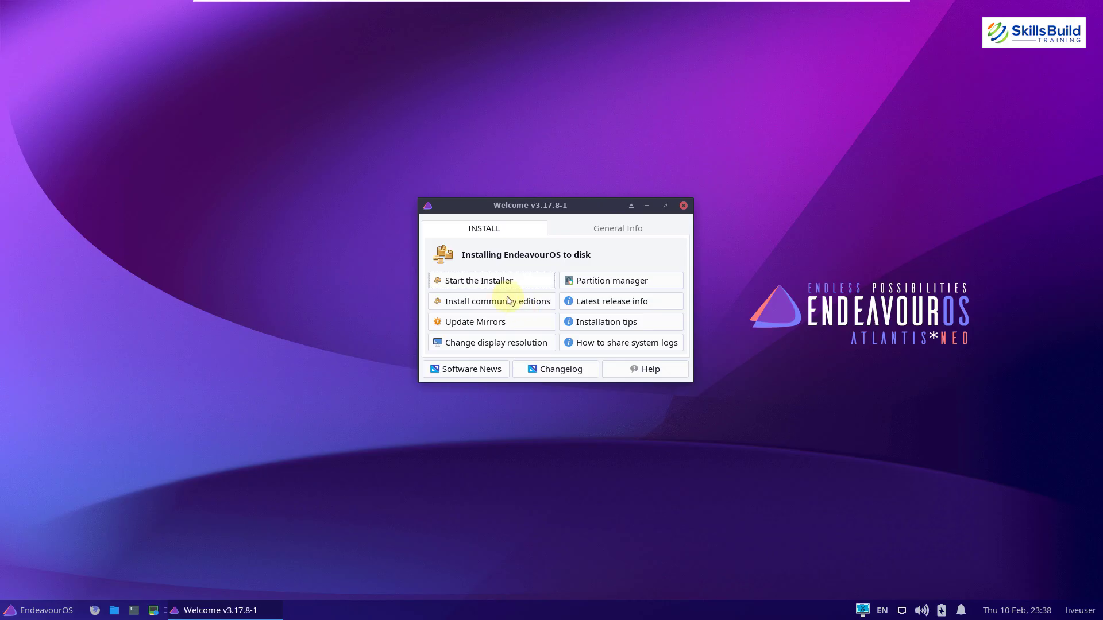
{"action": "left_click", "coordinate": [492, 281]}
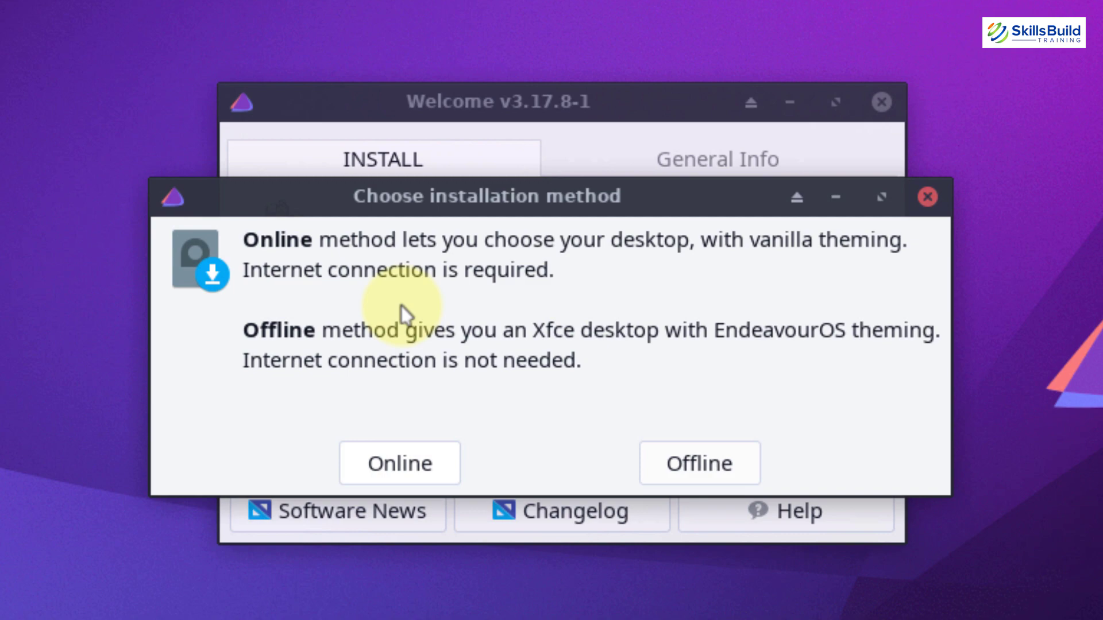
Step: Choose the Online install method and set the timezone to America/New York on the map
{"action": "left_click", "coordinate": [443, 476]}
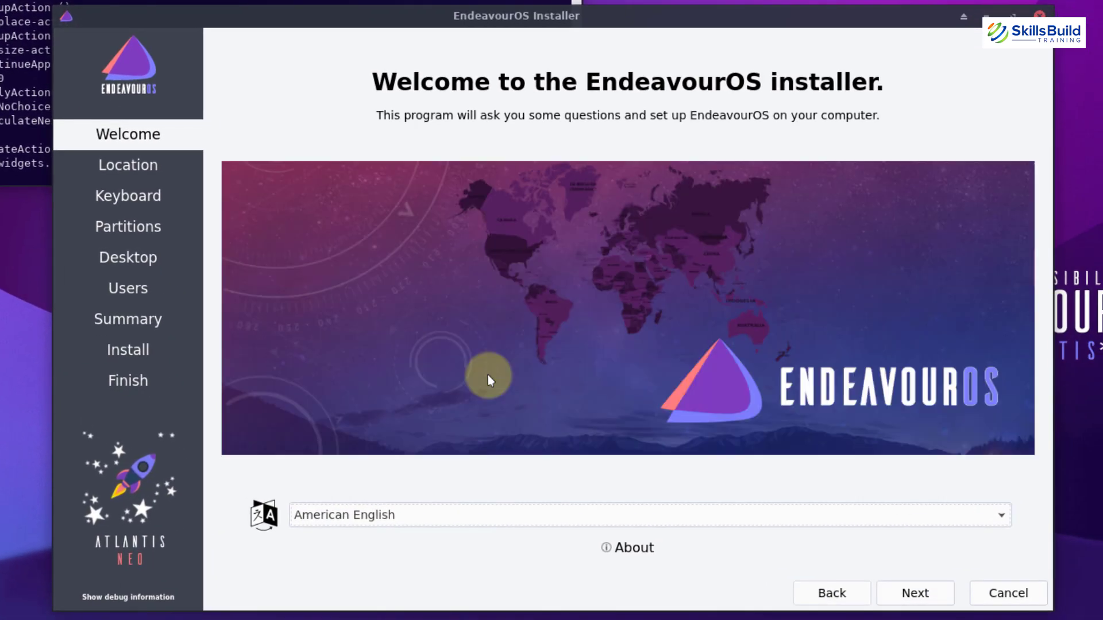
{"action": "left_click", "coordinate": [917, 592]}
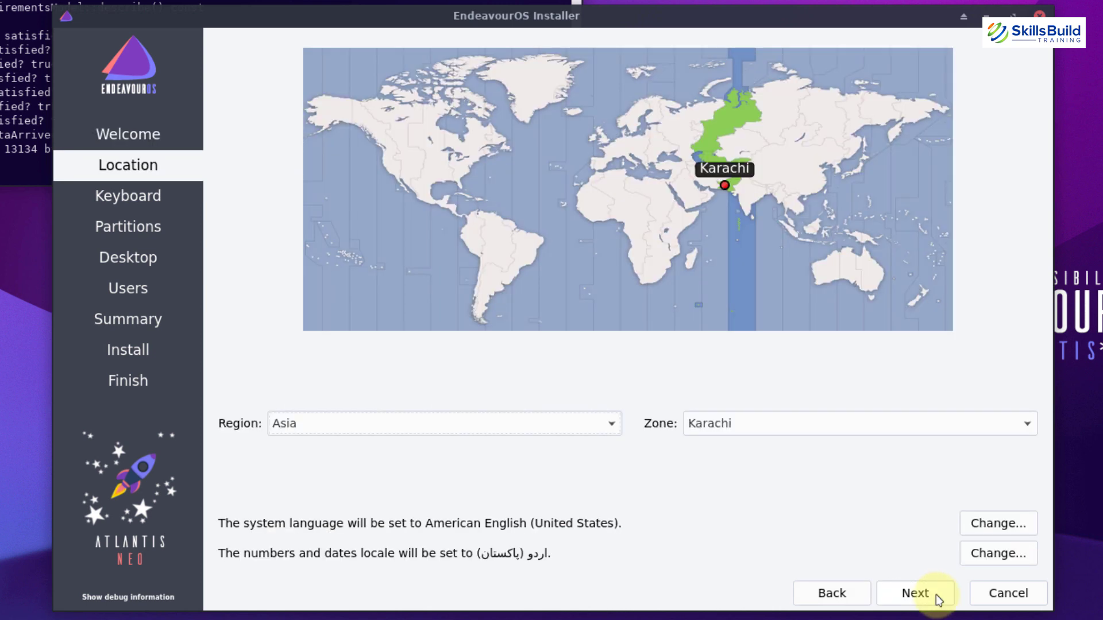
{"action": "left_click", "coordinate": [468, 154]}
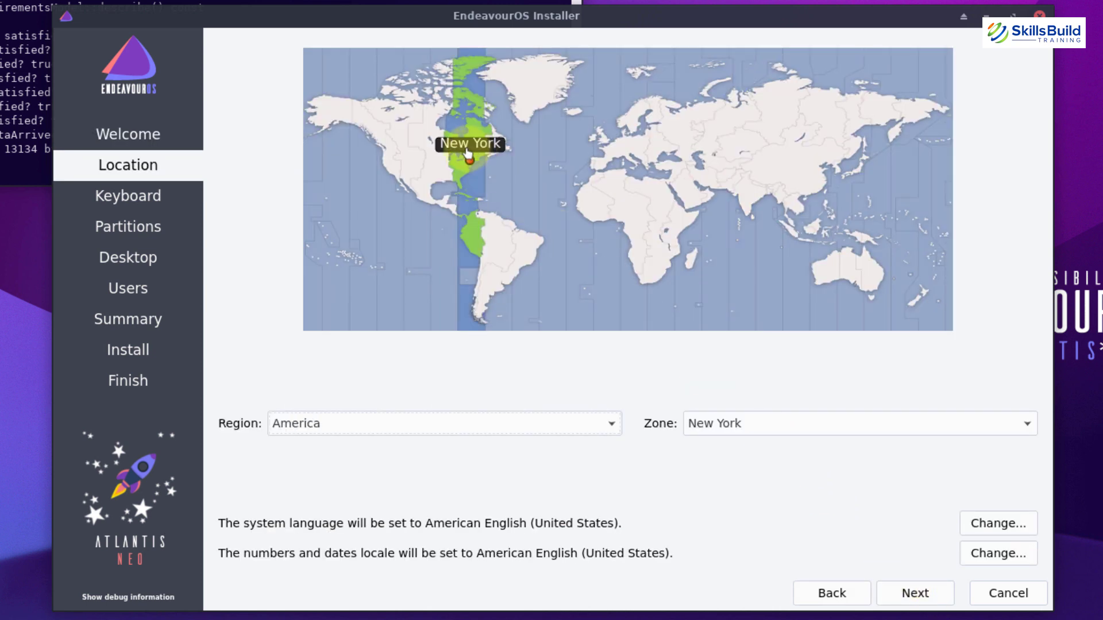
{"action": "left_click", "coordinate": [463, 151]}
Step: Keep the English (US) keyboard and select Erase disk partitioning
{"action": "left_click", "coordinate": [906, 595]}
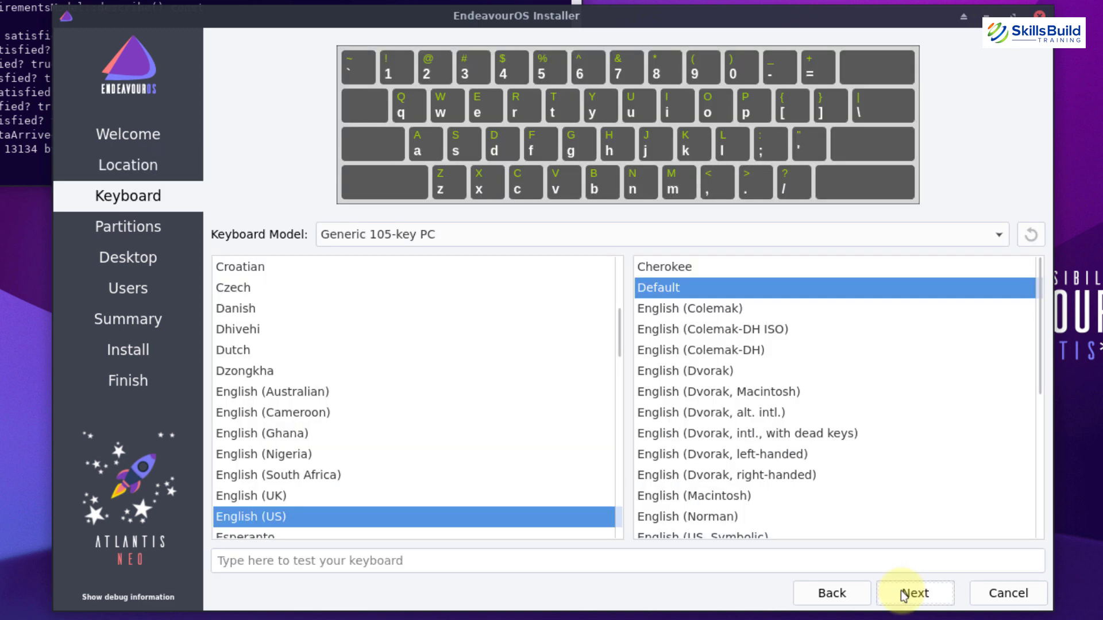
{"action": "left_click", "coordinate": [903, 595]}
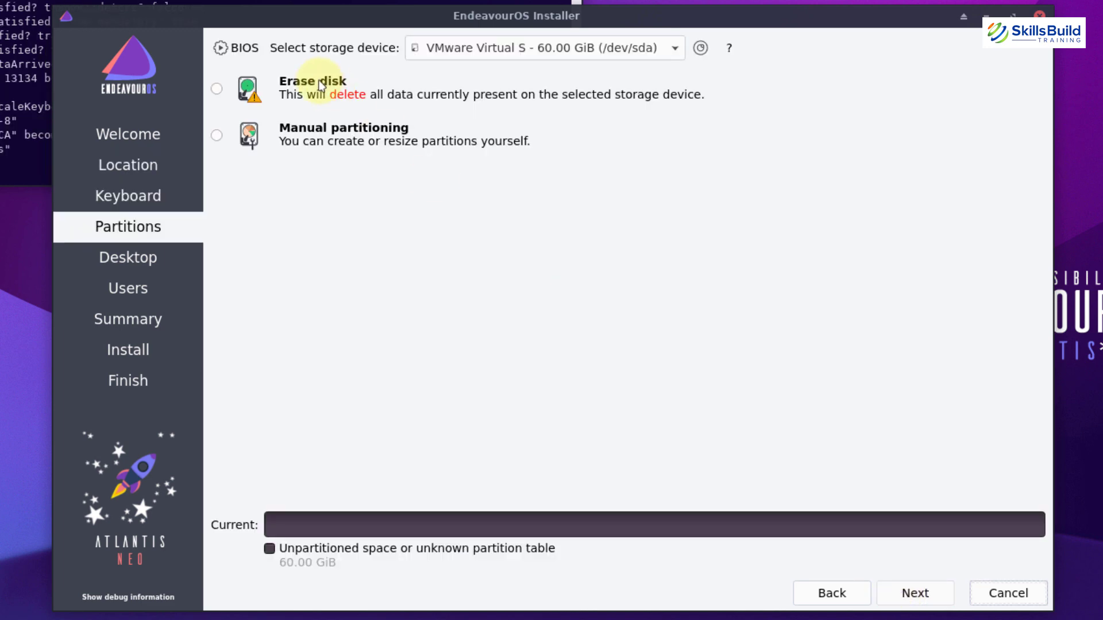
{"action": "left_click", "coordinate": [287, 80]}
{"action": "left_click", "coordinate": [913, 593]}
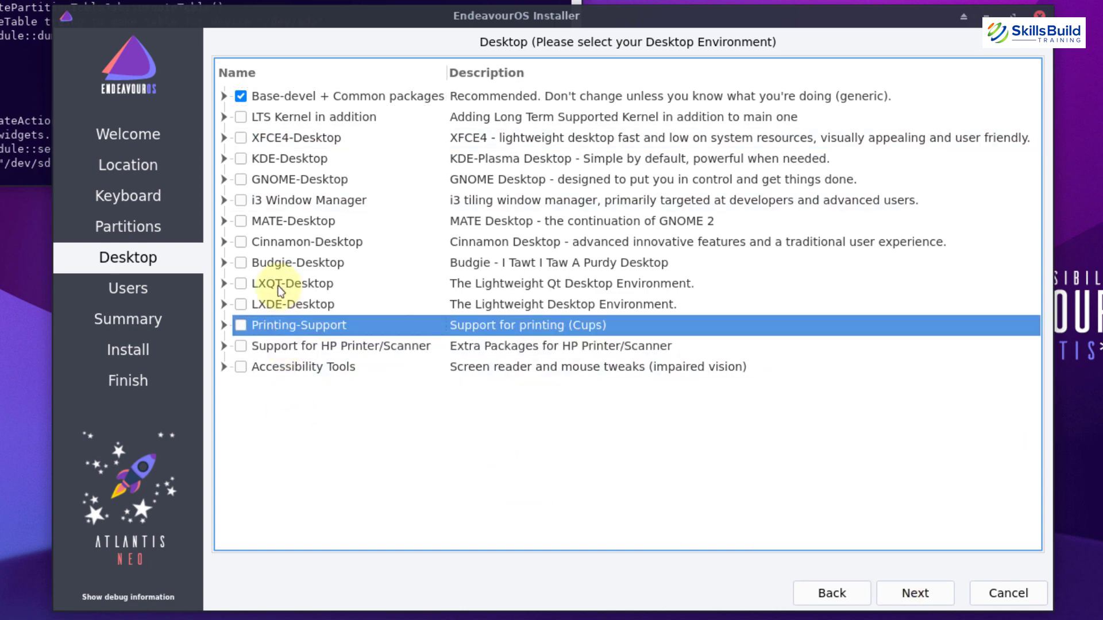
{"action": "left_click", "coordinate": [223, 117]}
{"action": "left_click", "coordinate": [223, 117]}
{"action": "left_click", "coordinate": [223, 138]}
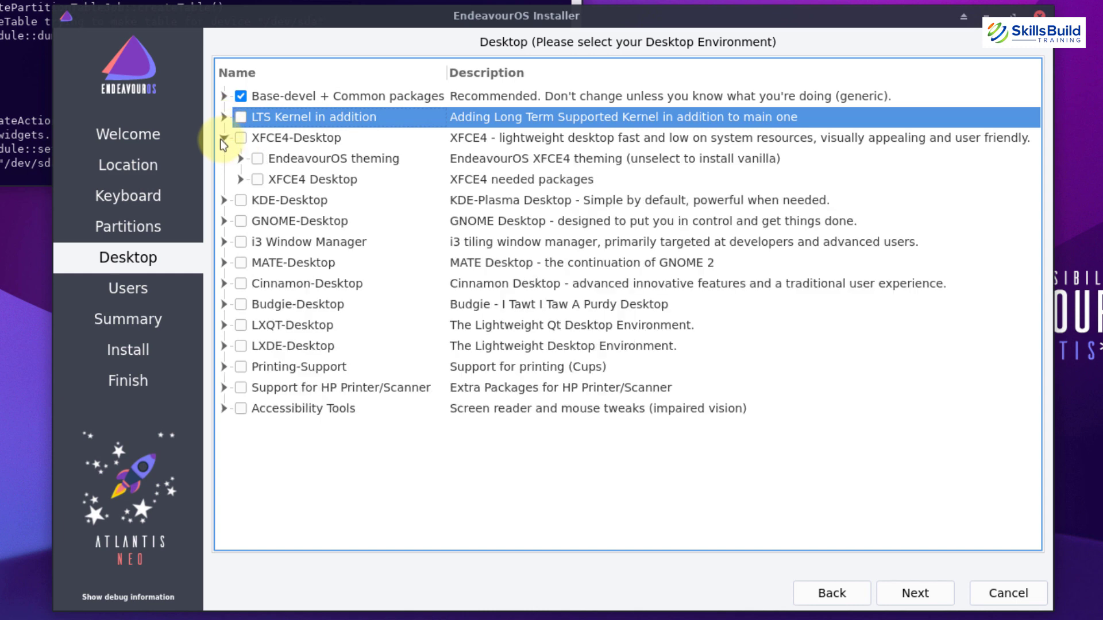
{"action": "left_click", "coordinate": [223, 138]}
{"action": "left_click", "coordinate": [224, 158]}
{"action": "left_click", "coordinate": [223, 158]}
{"action": "left_click", "coordinate": [223, 159]}
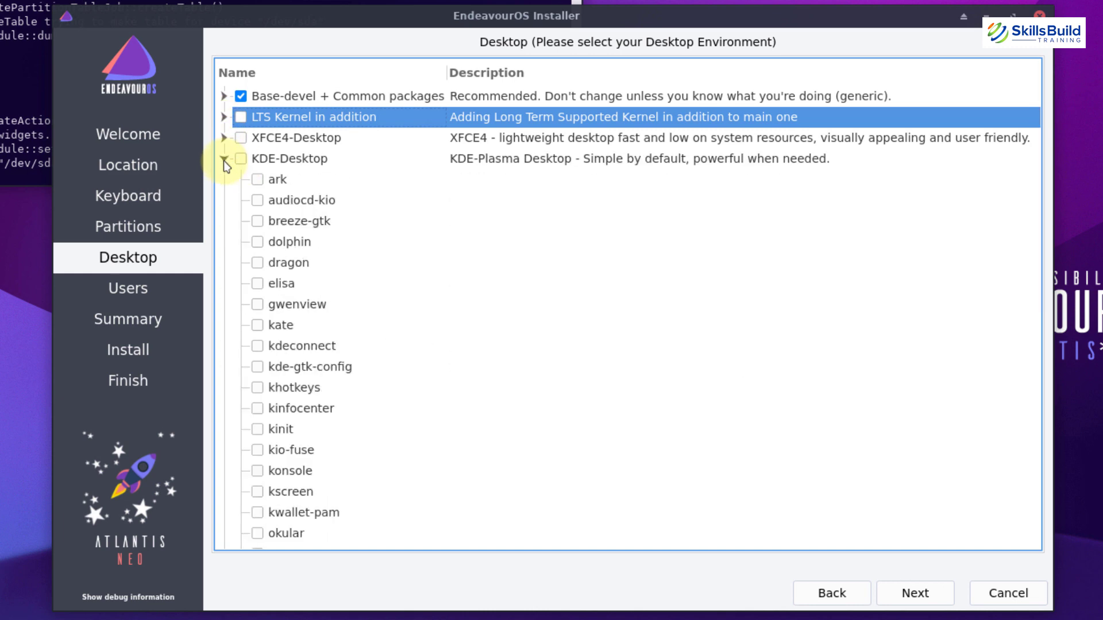
{"action": "left_click", "coordinate": [224, 161]}
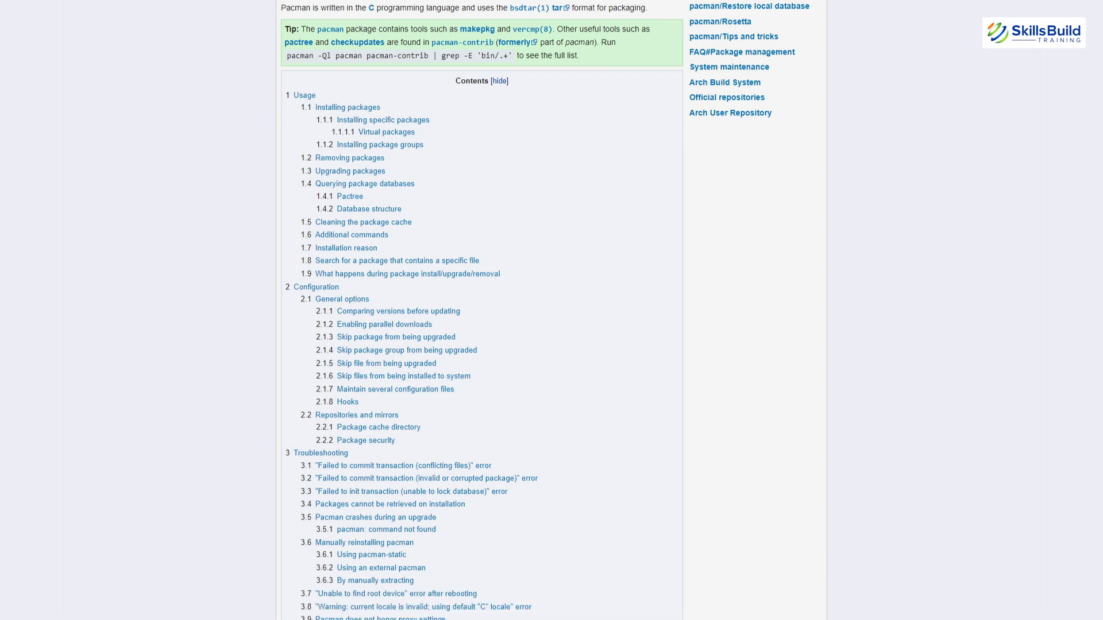
Step: Scroll the ArchWiki pacman article down to the Installing specific packages section
{"action": "scroll", "coordinate": [482, 310], "scroll_direction": "down", "scroll_amount": 3}
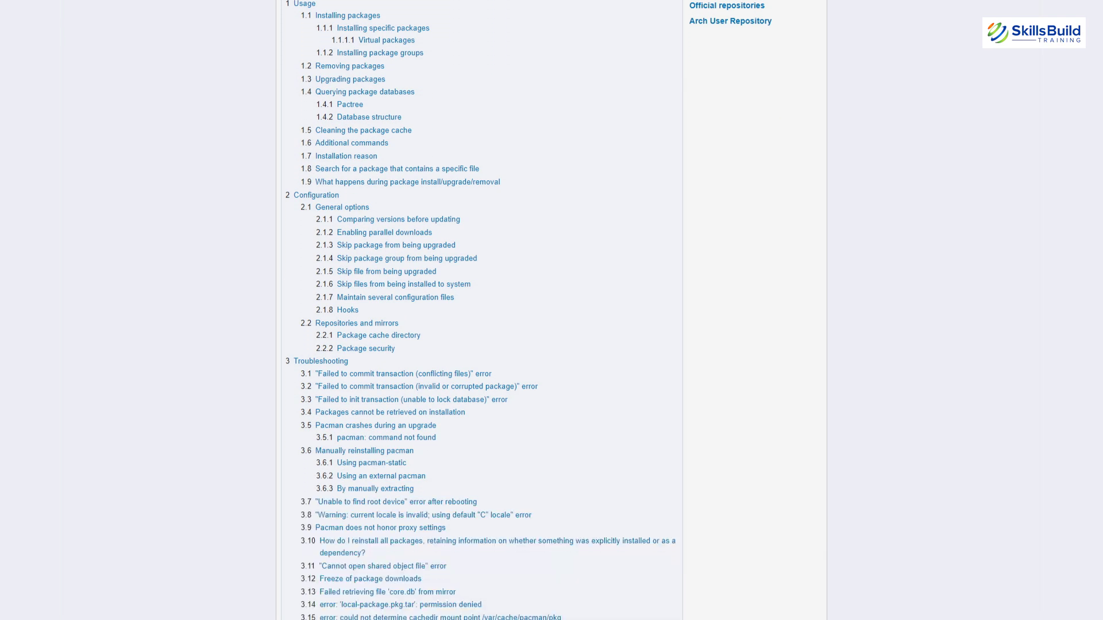
{"action": "scroll", "coordinate": [481, 311], "scroll_direction": "down", "scroll_amount": 1}
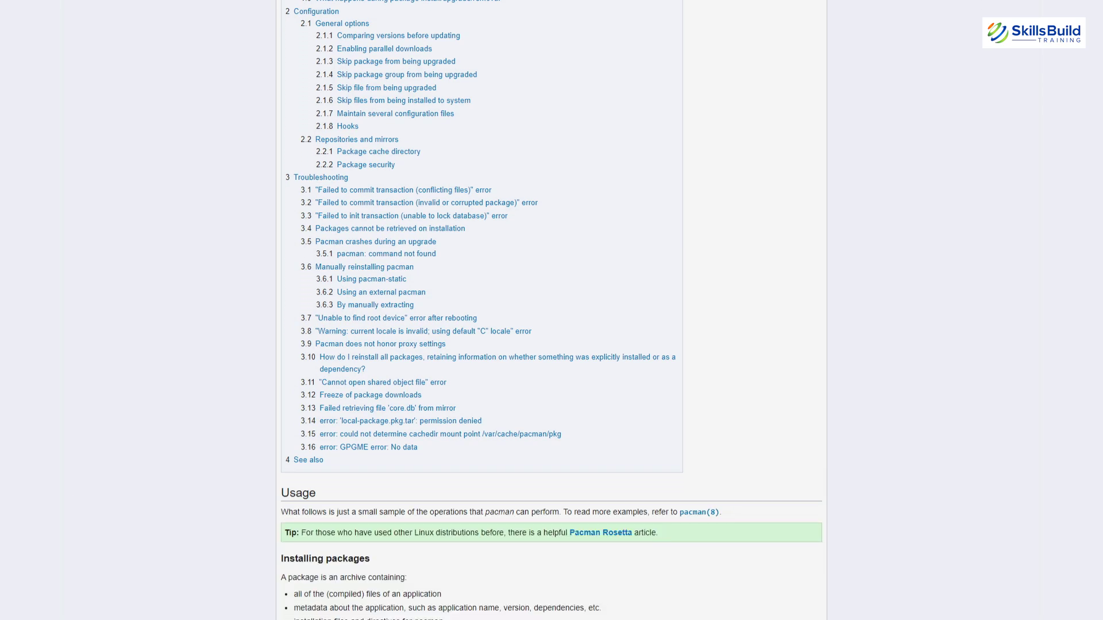
{"action": "scroll", "coordinate": [481, 310], "scroll_direction": "down", "scroll_amount": 4}
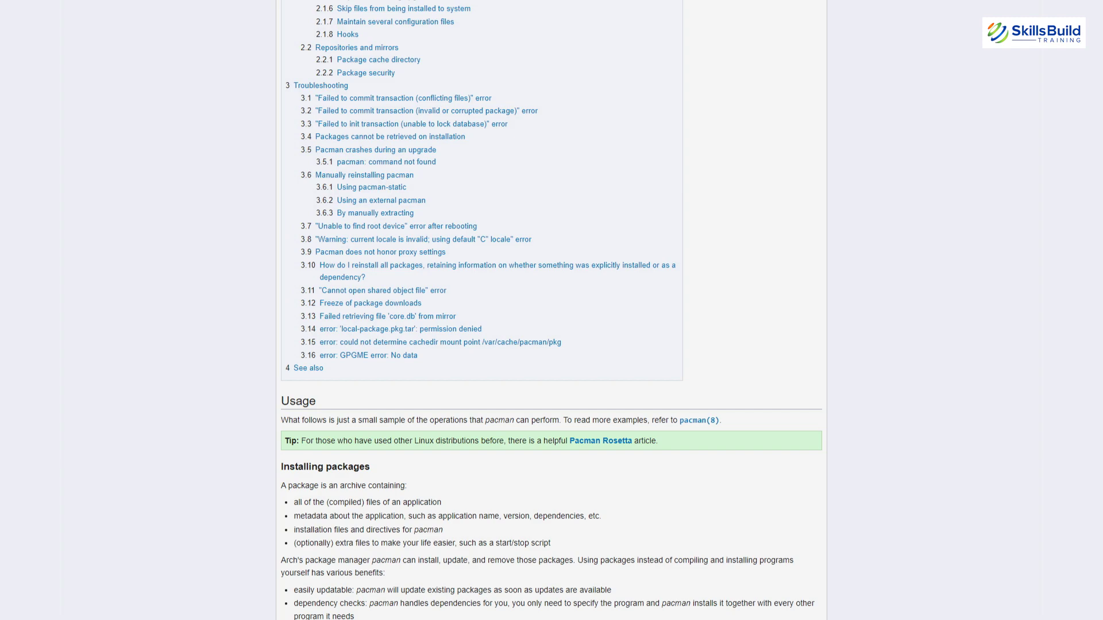
{"action": "scroll", "coordinate": [481, 310], "scroll_direction": "down", "scroll_amount": 4}
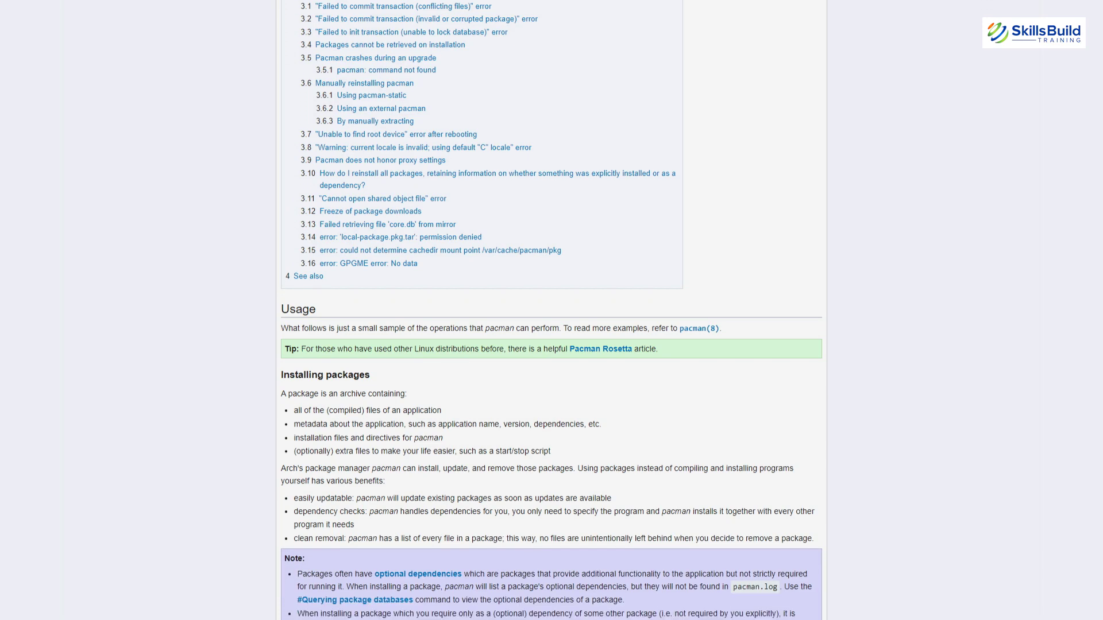
{"action": "scroll", "coordinate": [481, 311], "scroll_direction": "down", "scroll_amount": 4}
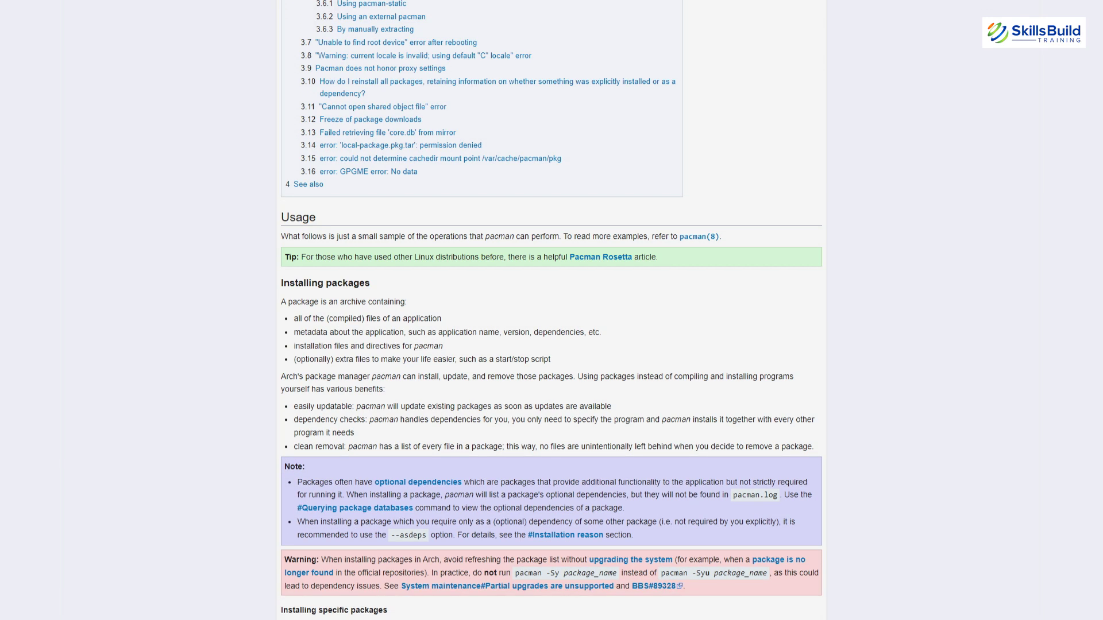
{"action": "scroll", "coordinate": [481, 311], "scroll_direction": "down", "scroll_amount": 4}
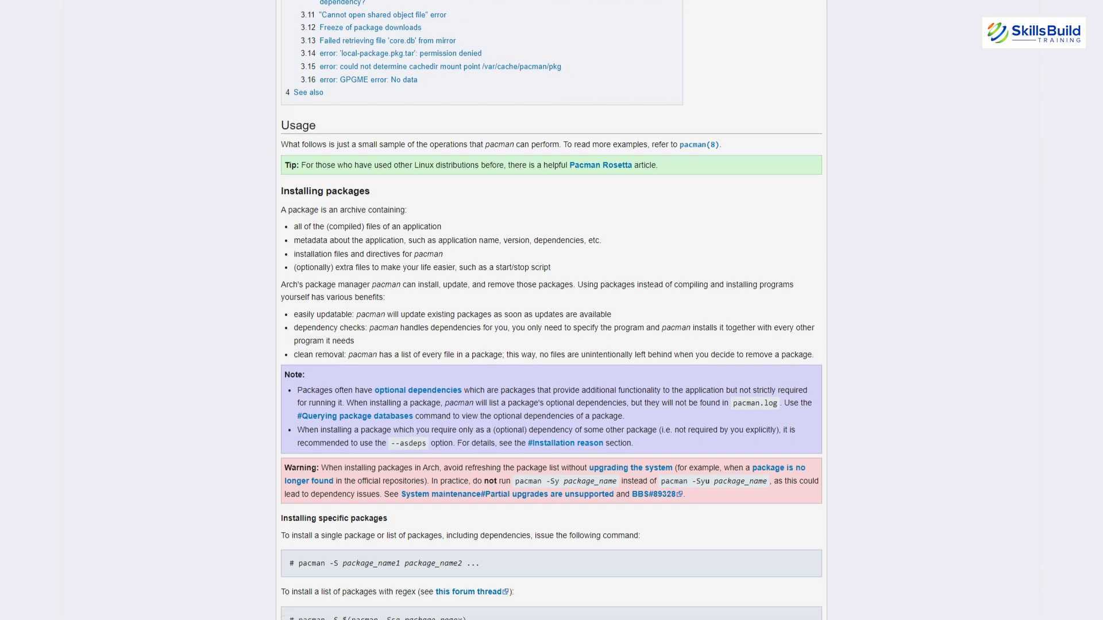
{"action": "scroll", "coordinate": [551, 311], "scroll_direction": "down", "scroll_amount": 4}
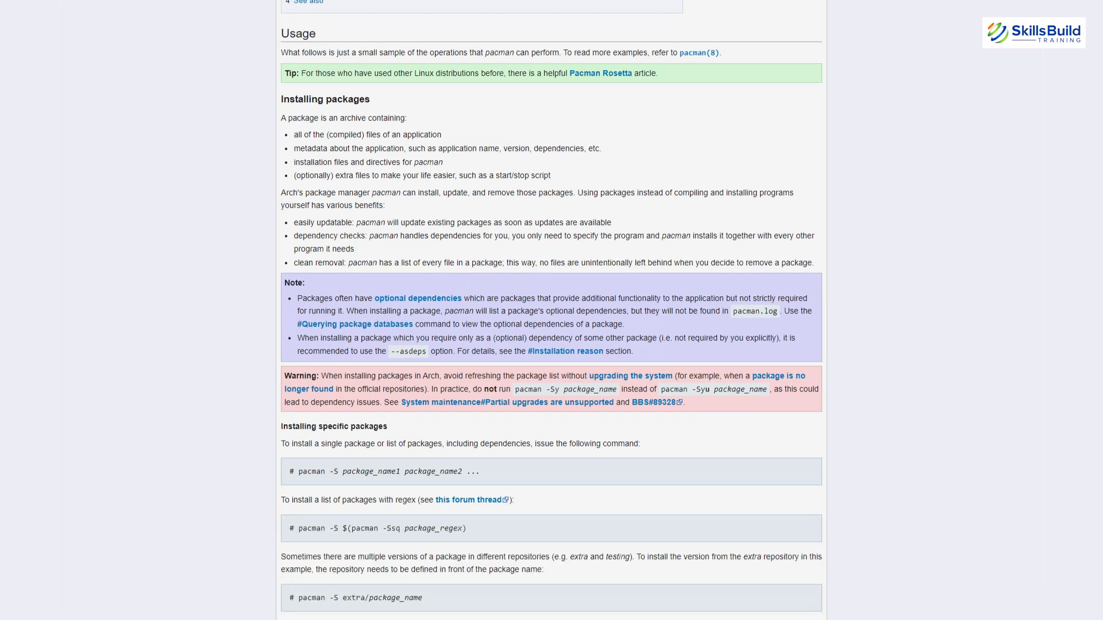
{"action": "scroll", "coordinate": [552, 310], "scroll_direction": "down", "scroll_amount": 4}
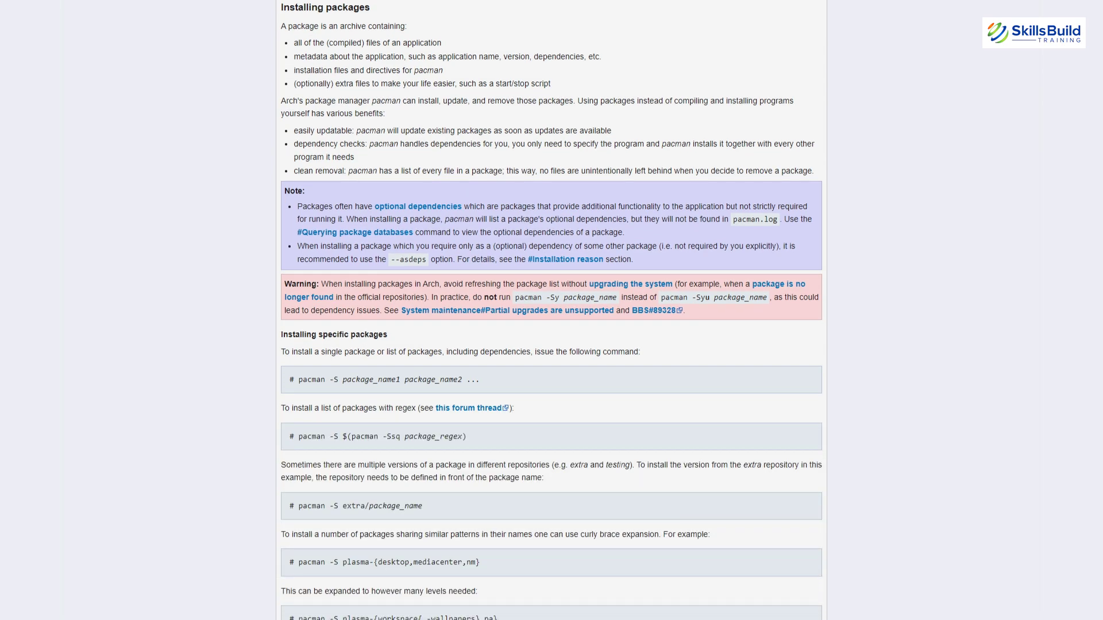
{"action": "scroll", "coordinate": [552, 310], "scroll_direction": "down", "scroll_amount": 3}
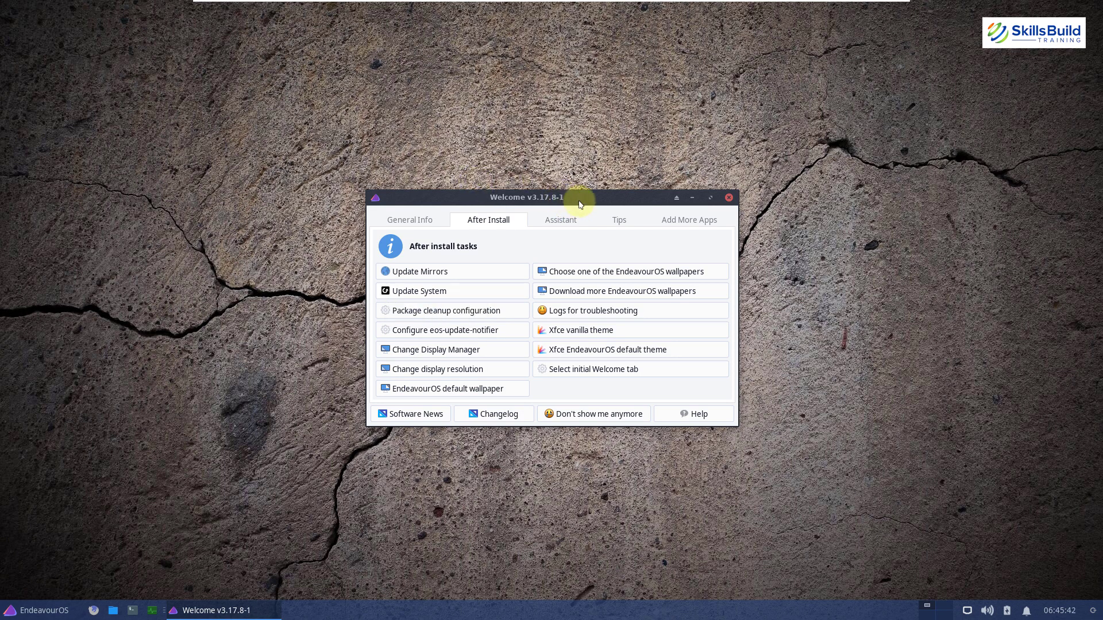
Step: Install the Firewall app from Add More Apps, authenticating with the administrator password
{"action": "left_click_drag", "start_coordinate": [527, 198], "coordinate": [504, 189]}
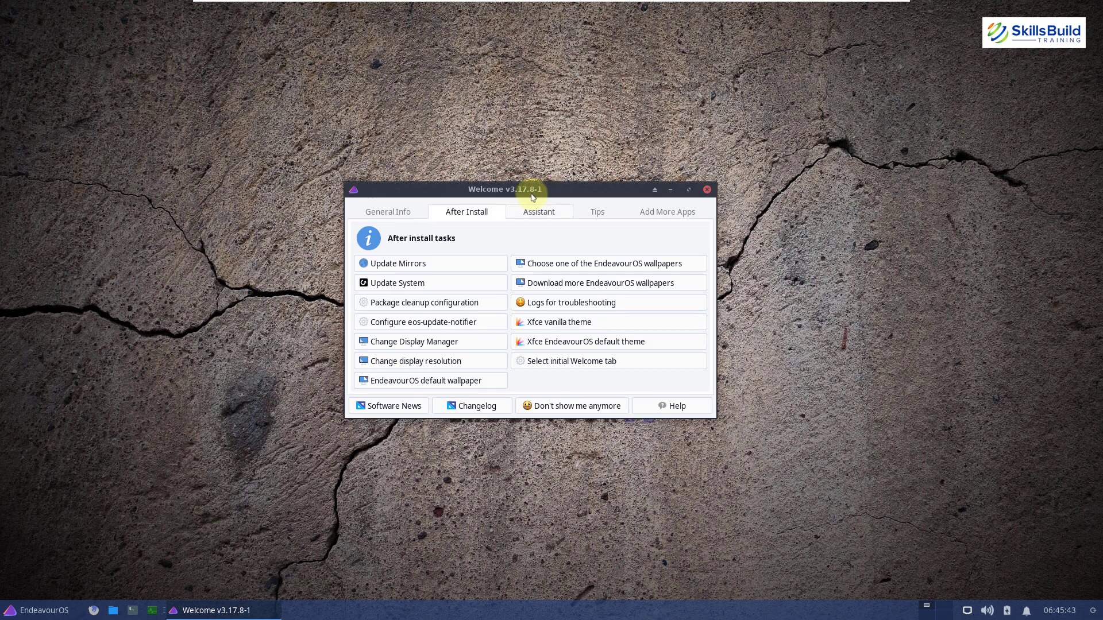
{"action": "left_click", "coordinate": [388, 212]}
{"action": "left_click", "coordinate": [539, 212]}
{"action": "left_click", "coordinate": [597, 212]}
{"action": "left_click", "coordinate": [678, 212]}
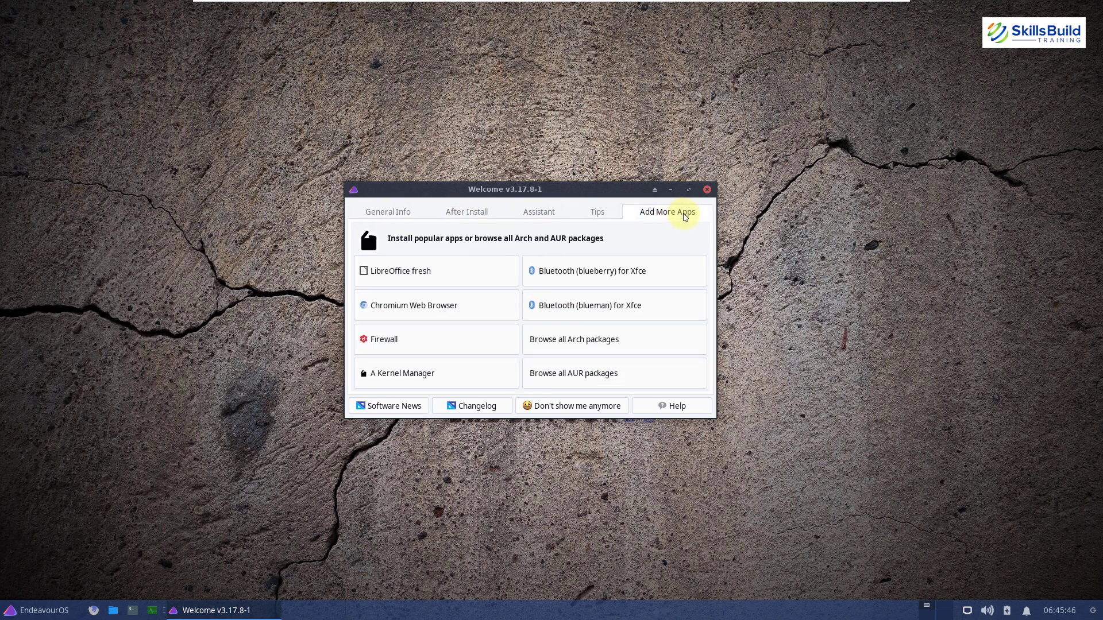
{"action": "left_click", "coordinate": [414, 339]}
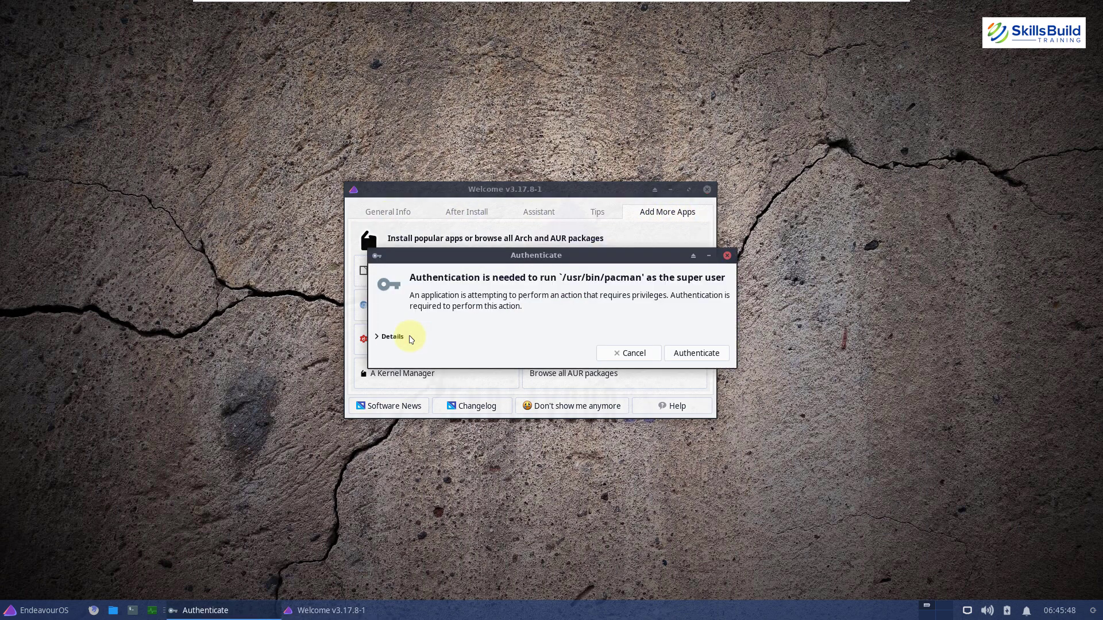
{"action": "type", "text": "********"}
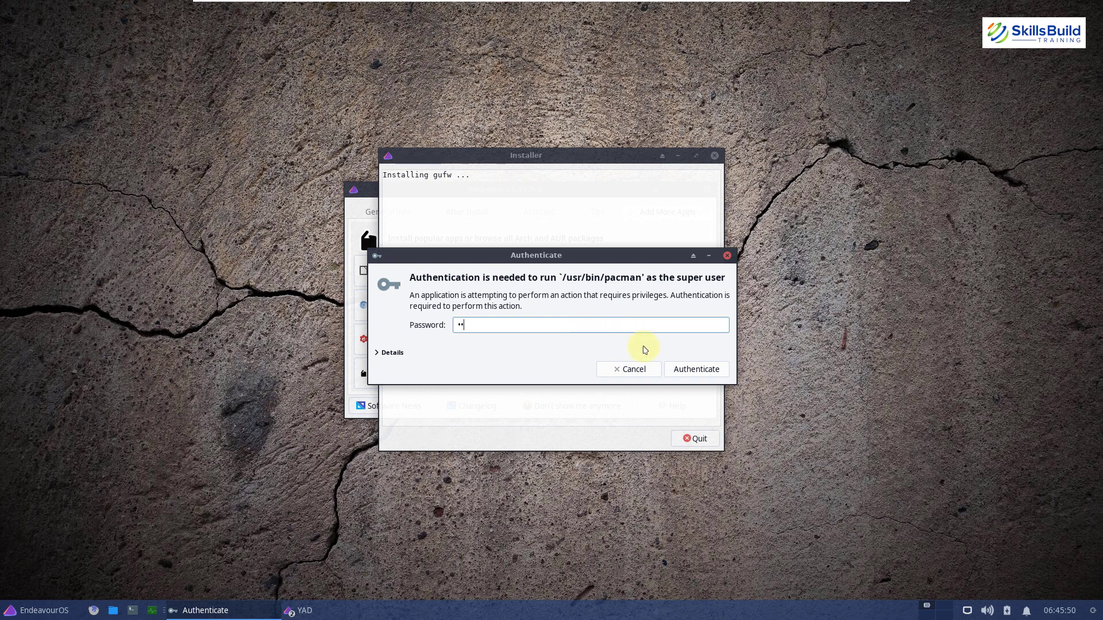
{"action": "left_click", "coordinate": [699, 370]}
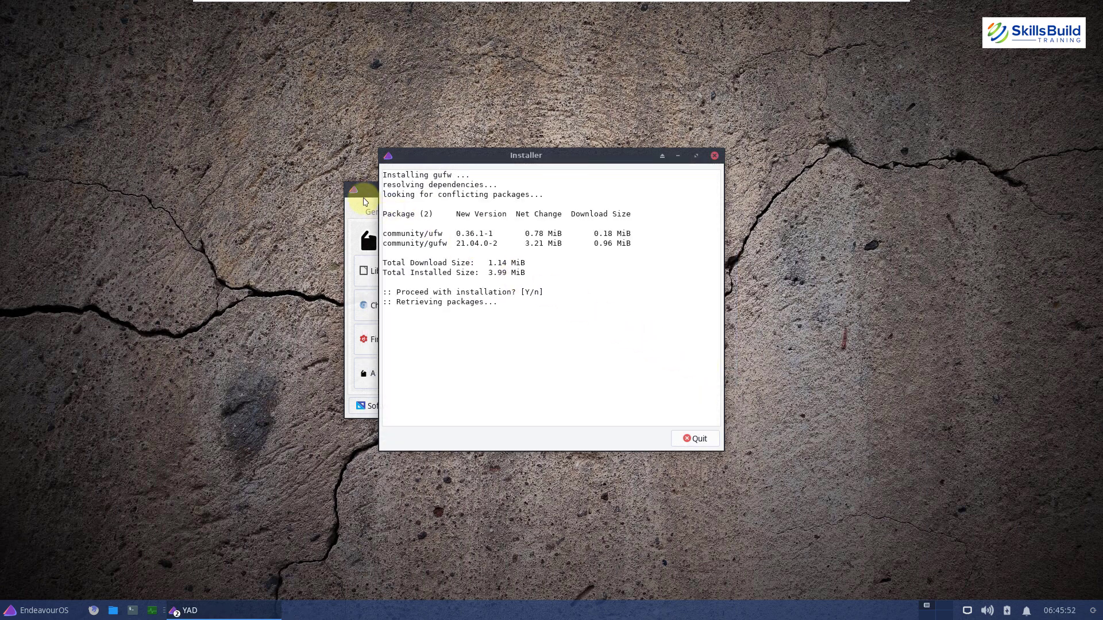
Step: Restore the default EndeavourOS wallpaper from After Install and close the finished installer window
{"action": "left_click", "coordinate": [456, 218]}
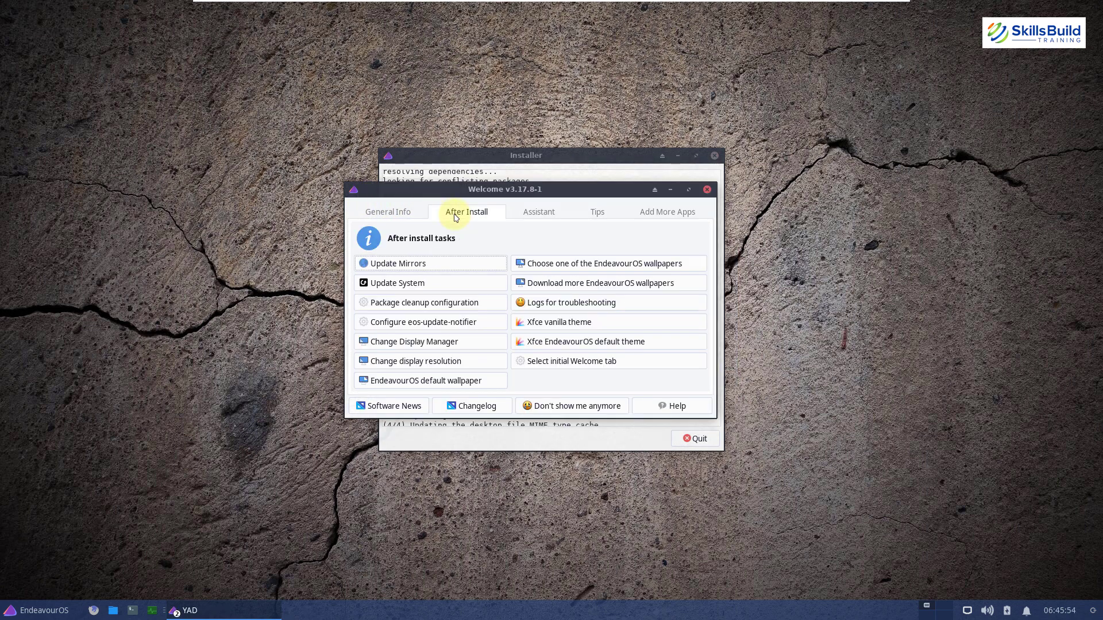
{"action": "left_click", "coordinate": [435, 382]}
{"action": "left_click", "coordinate": [826, 265]}
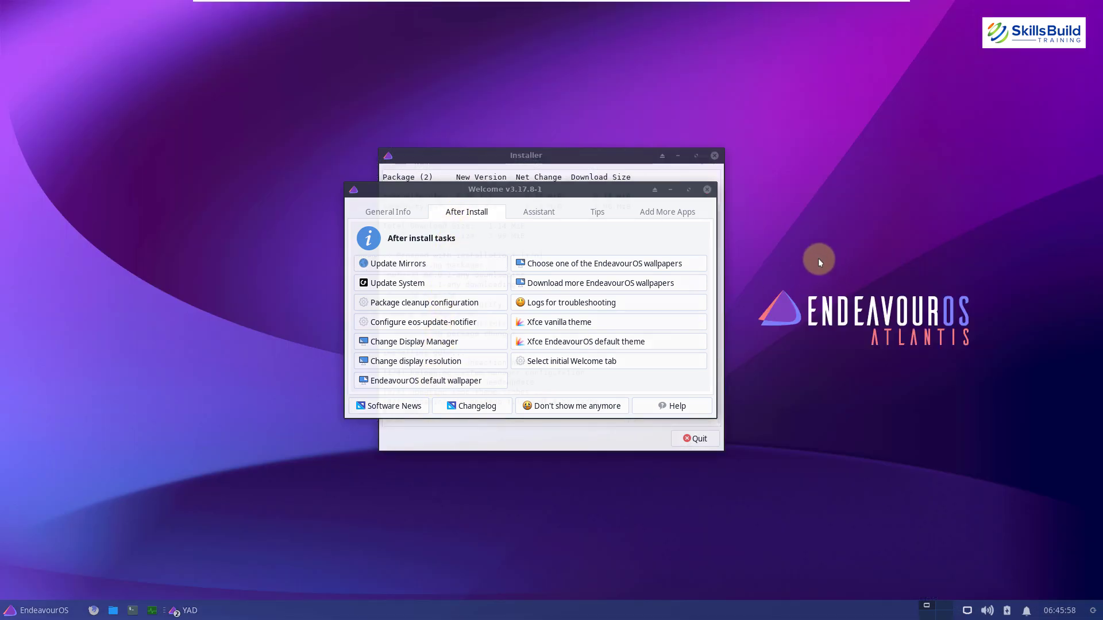
{"action": "left_click", "coordinate": [594, 171]}
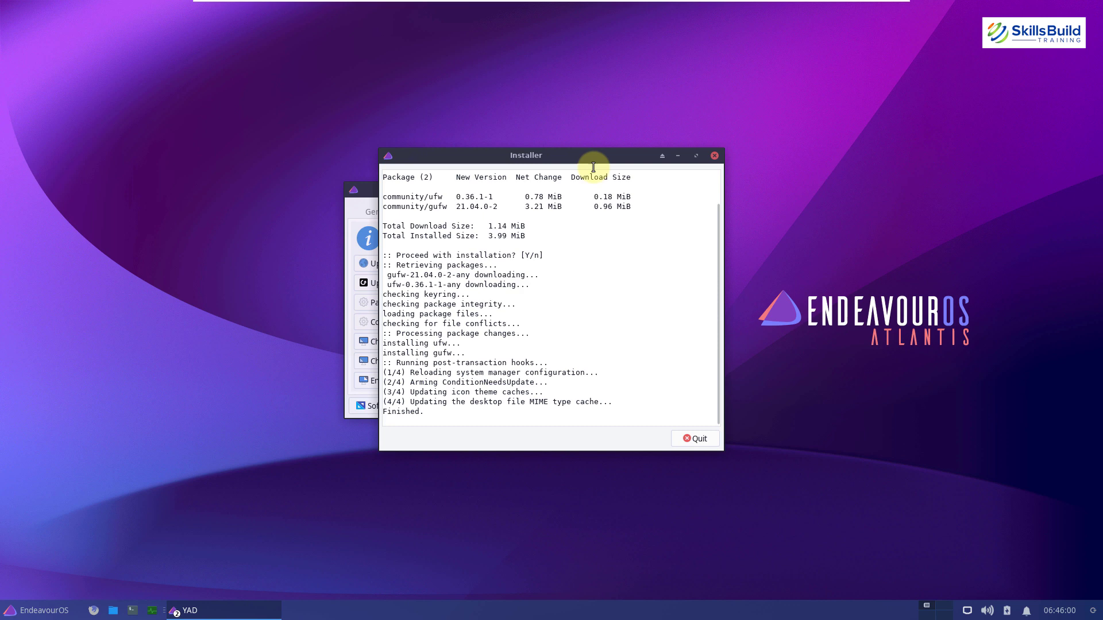
{"action": "left_click", "coordinate": [712, 156]}
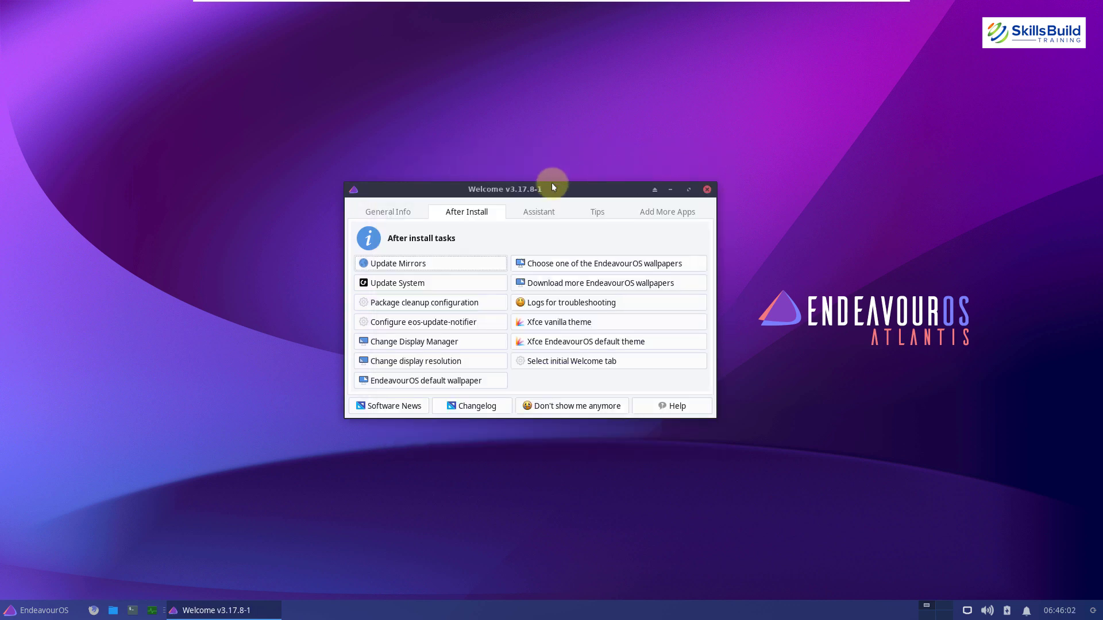
Step: Close Welcome, compute 96 × 3 in Galculator from Accessories, then close the calculator
{"action": "left_click", "coordinate": [707, 189]}
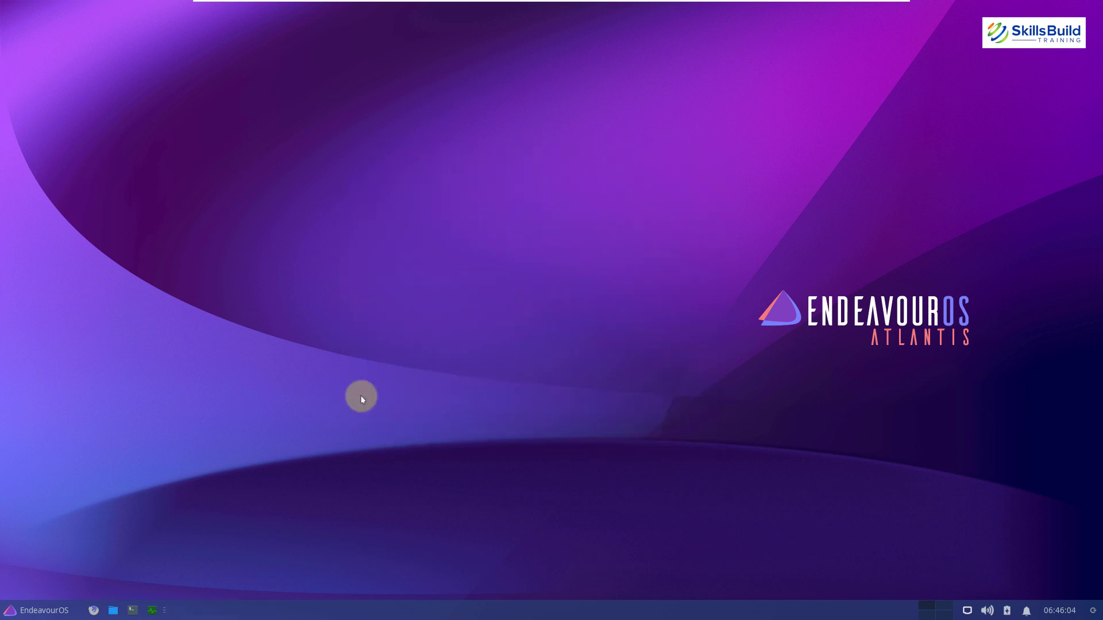
{"action": "left_click", "coordinate": [13, 607]}
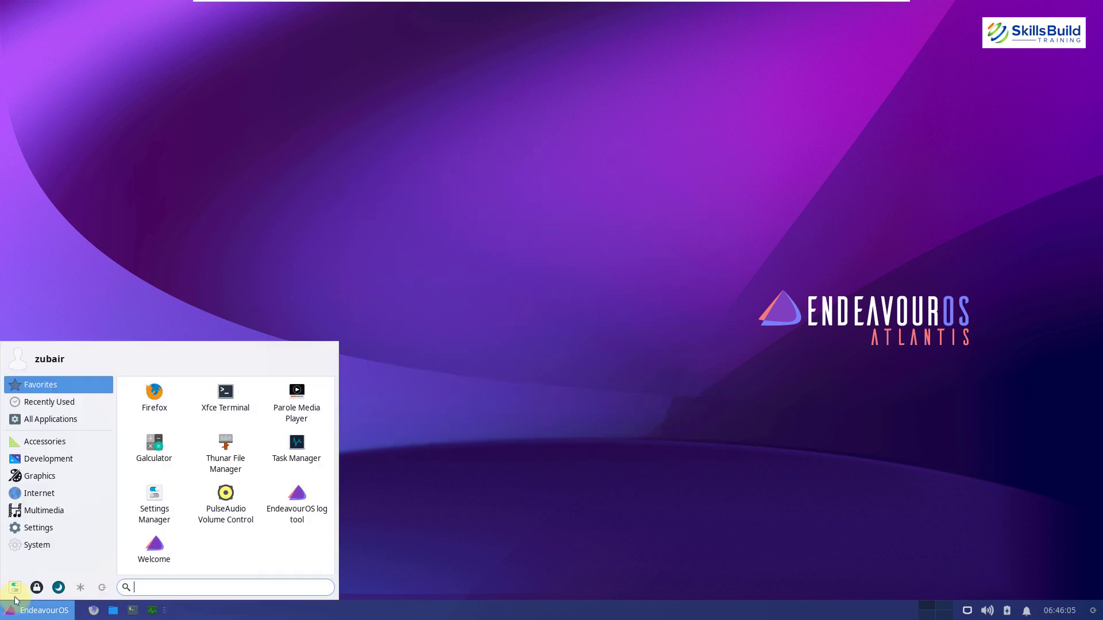
{"action": "left_click", "coordinate": [44, 441]}
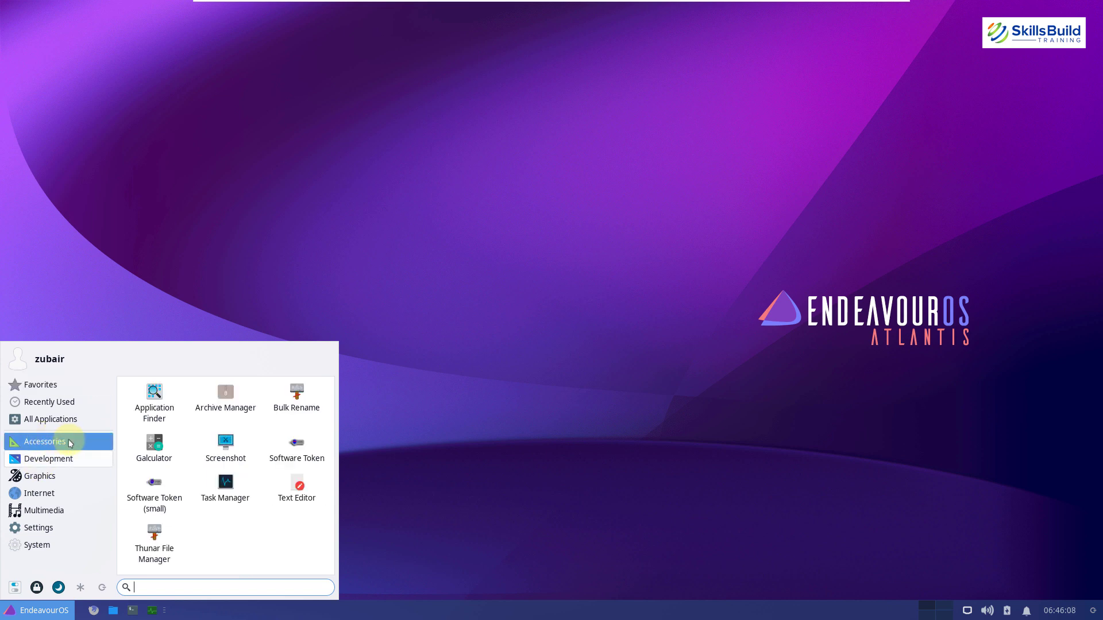
{"action": "left_click", "coordinate": [160, 451]}
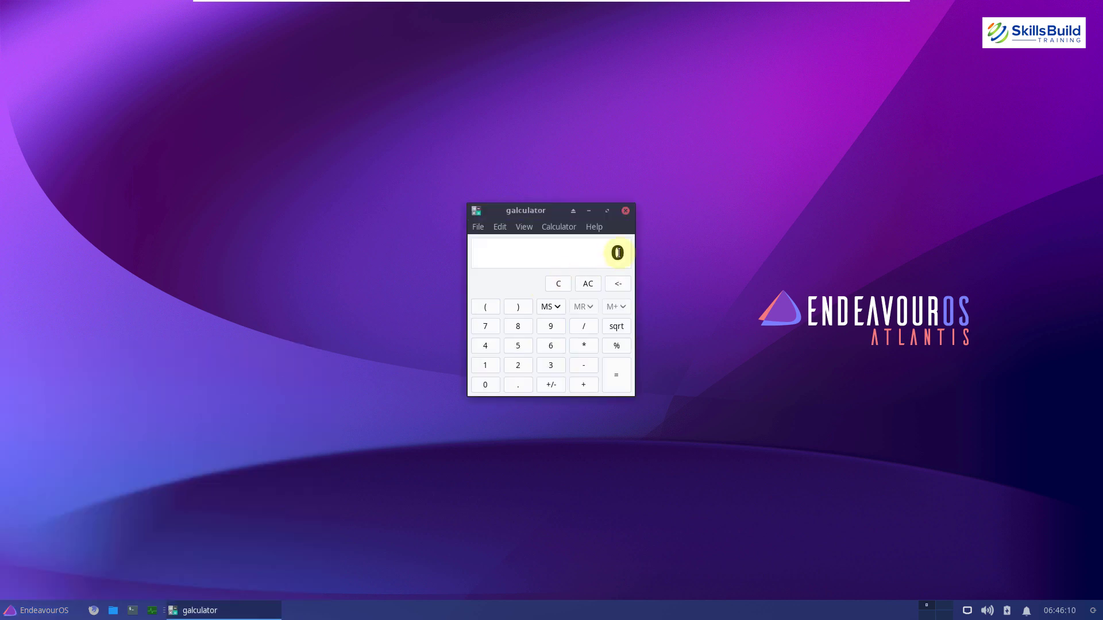
{"action": "left_click", "coordinate": [549, 327]}
{"action": "left_click", "coordinate": [552, 347]}
{"action": "left_click", "coordinate": [550, 366]}
{"action": "left_click", "coordinate": [622, 376]}
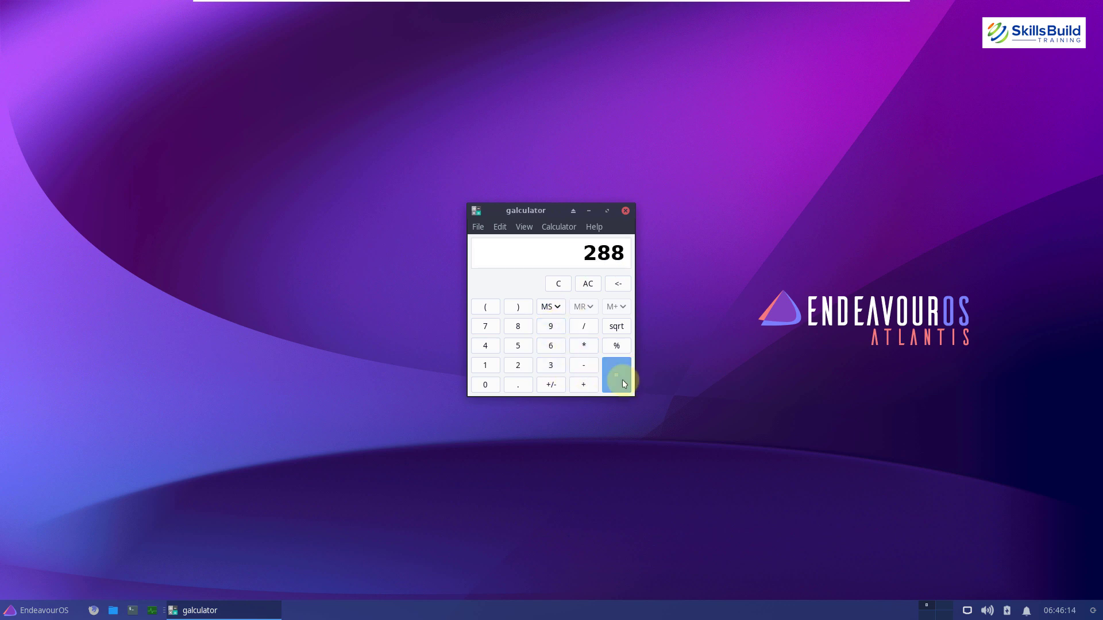
{"action": "left_click", "coordinate": [625, 211]}
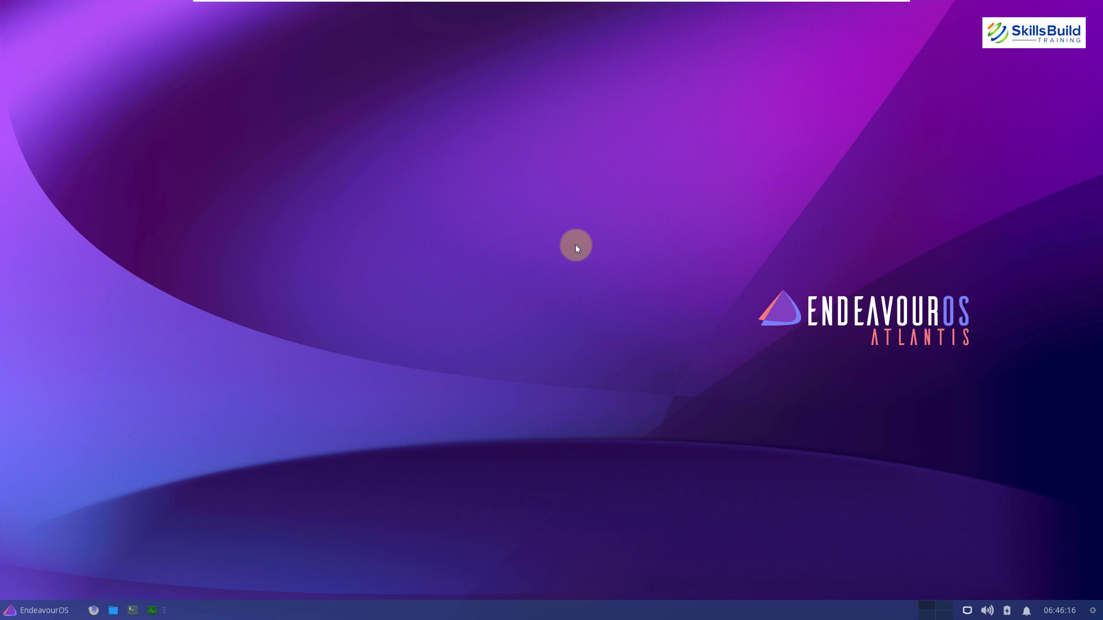
Step: Check the configured output in Settings > Display, close it, and reopen the application menu
{"action": "left_click", "coordinate": [10, 613]}
{"action": "left_click", "coordinate": [37, 526]}
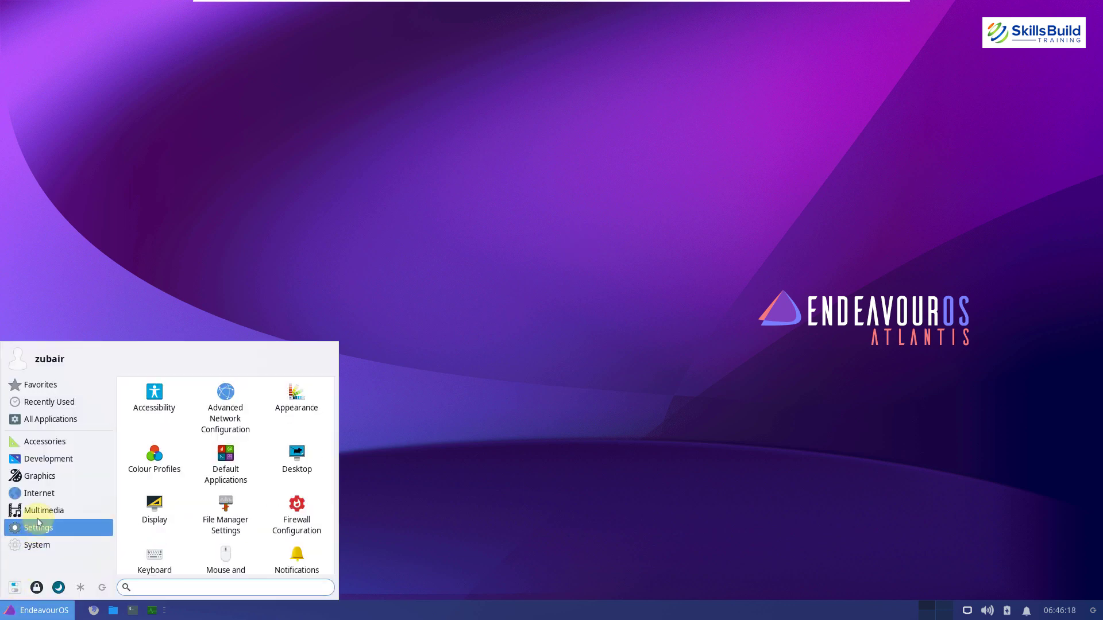
{"action": "left_click", "coordinate": [39, 517]}
{"action": "left_click", "coordinate": [38, 526]}
{"action": "left_click", "coordinate": [180, 505]}
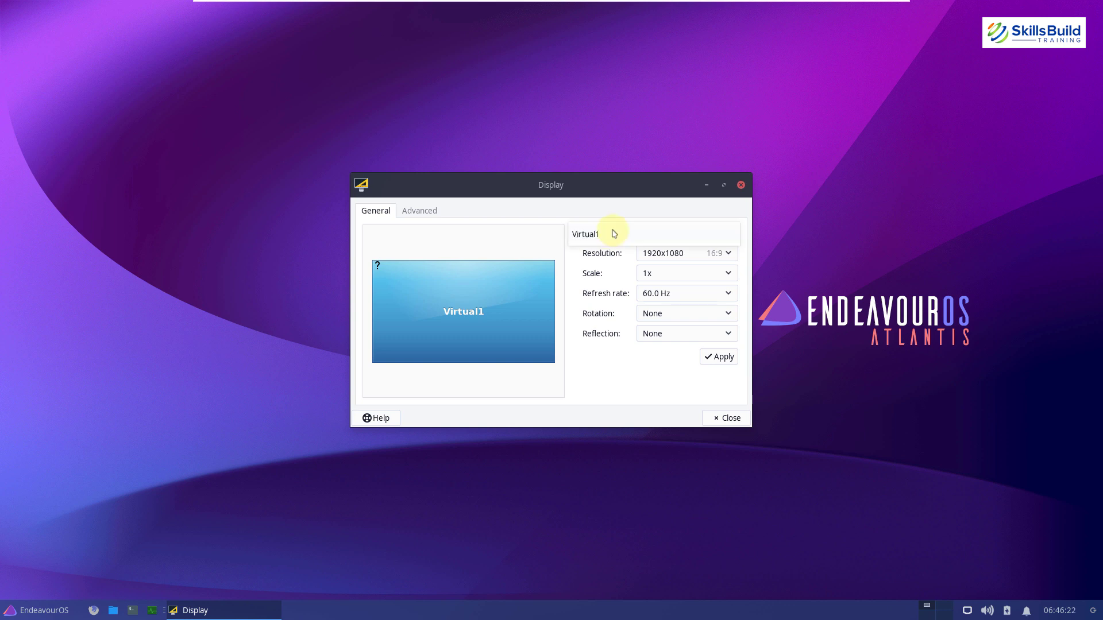
{"action": "left_click", "coordinate": [618, 232]}
{"action": "left_click", "coordinate": [740, 185]}
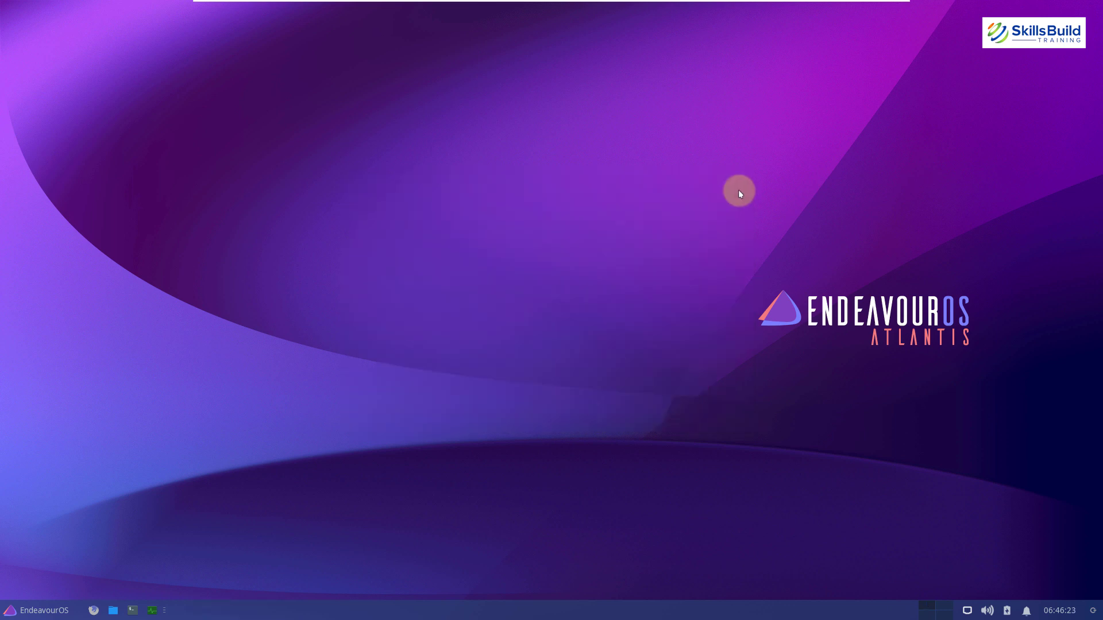
{"action": "left_click", "coordinate": [31, 607]}
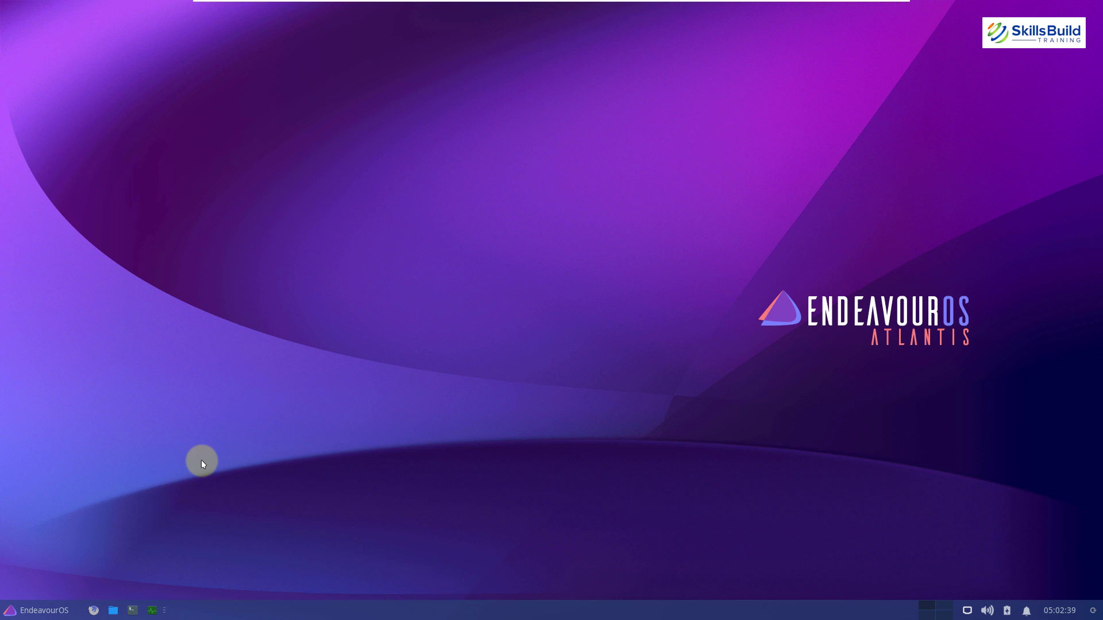
Step: Run top in a new Xfce Terminal, then close the terminal window
{"action": "left_click", "coordinate": [133, 611]}
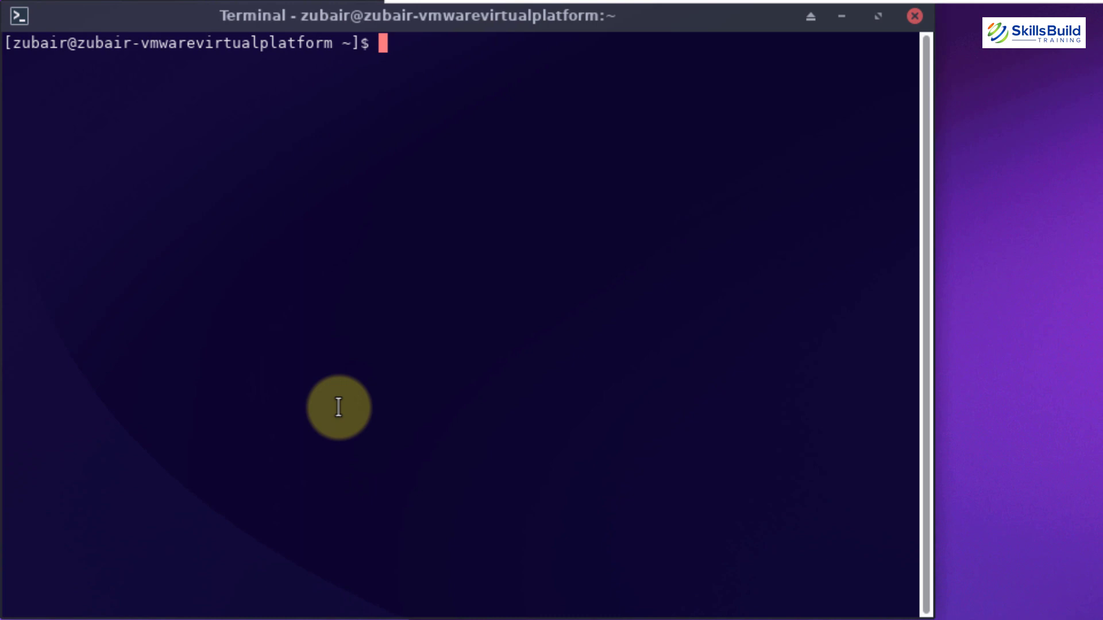
{"action": "type", "text": "top"}
{"action": "key", "text": "Return"}
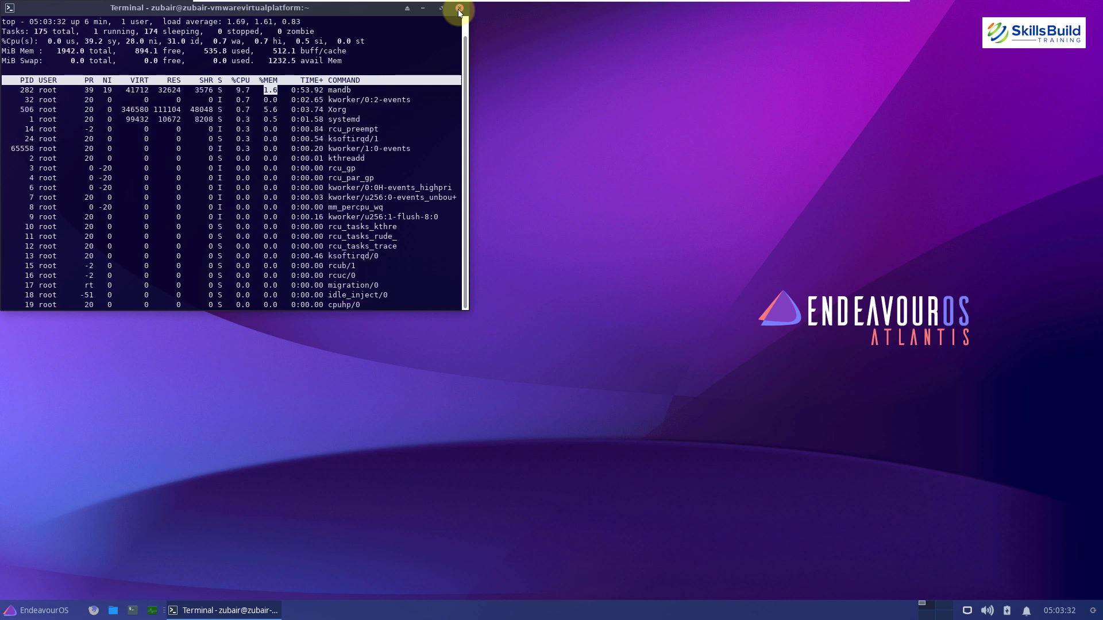
{"action": "left_click", "coordinate": [460, 10]}
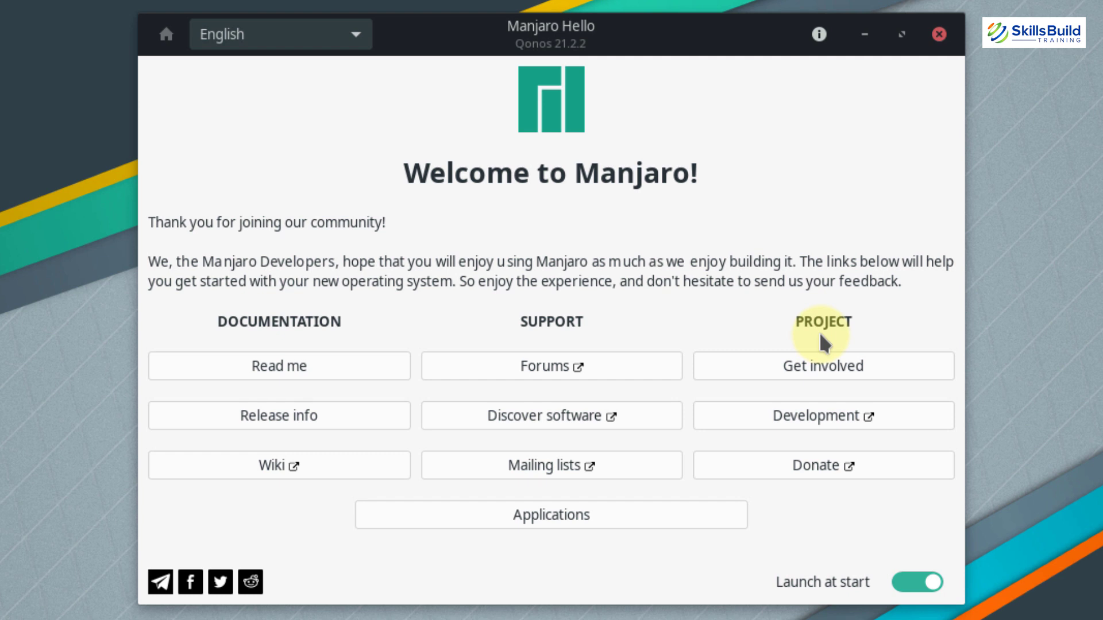
Step: Filter Manjaro Hello's Applications list to the Audio category
{"action": "left_click", "coordinate": [577, 517]}
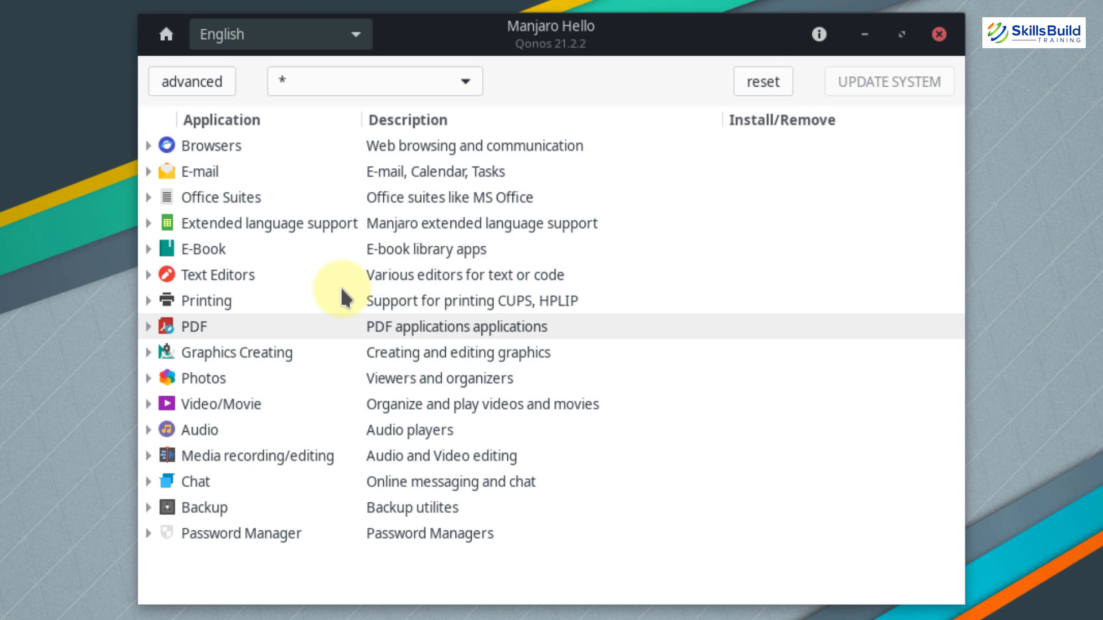
{"action": "left_click", "coordinate": [442, 85]}
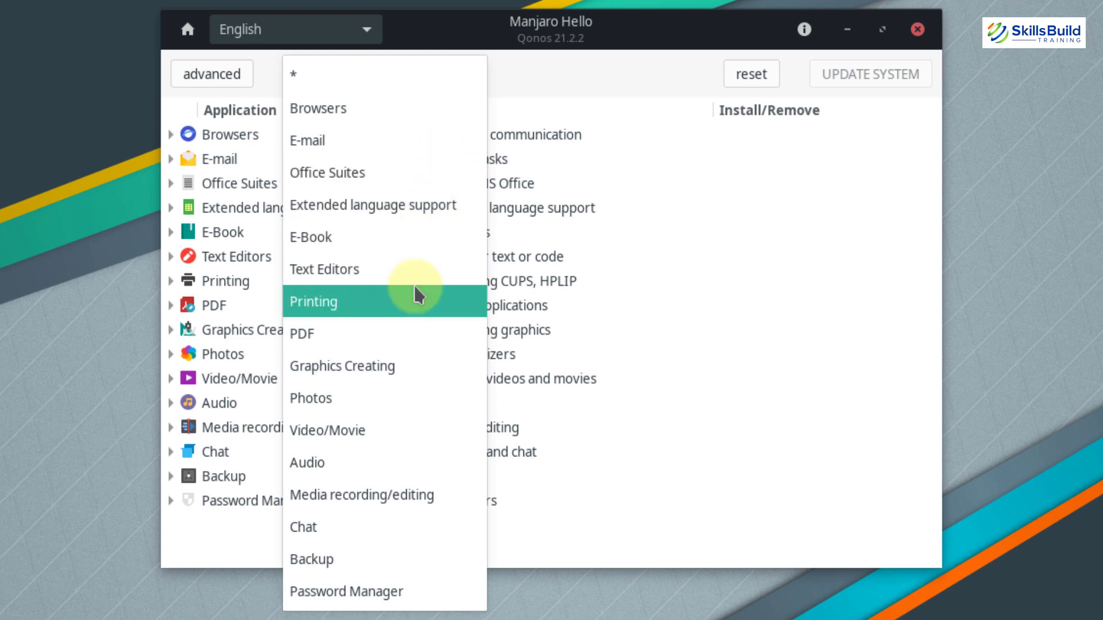
{"action": "left_click", "coordinate": [362, 475]}
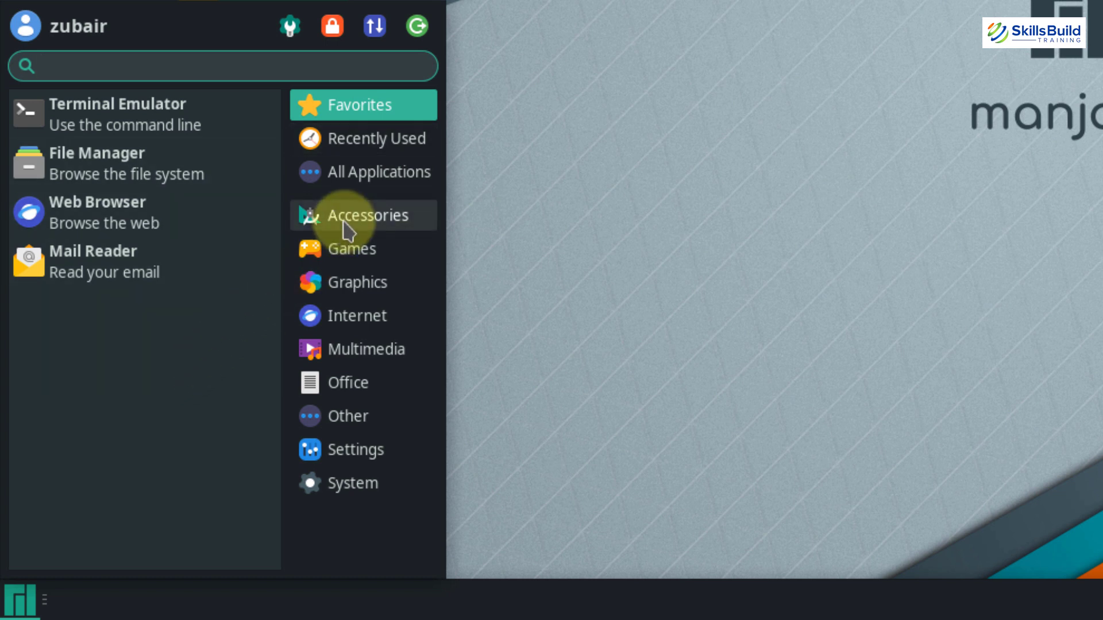
Step: Browse the Games, Graphics, Internet, Multimedia, Office, Settings and System categories of Manjaro's Whisker menu
{"action": "left_click", "coordinate": [355, 261]}
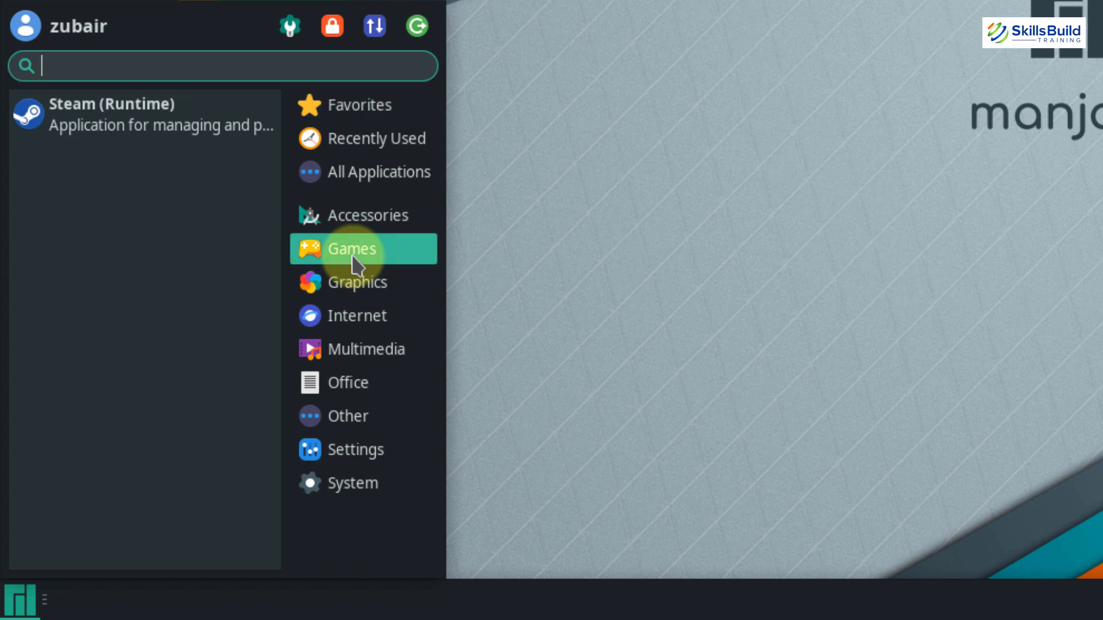
{"action": "left_click", "coordinate": [356, 290]}
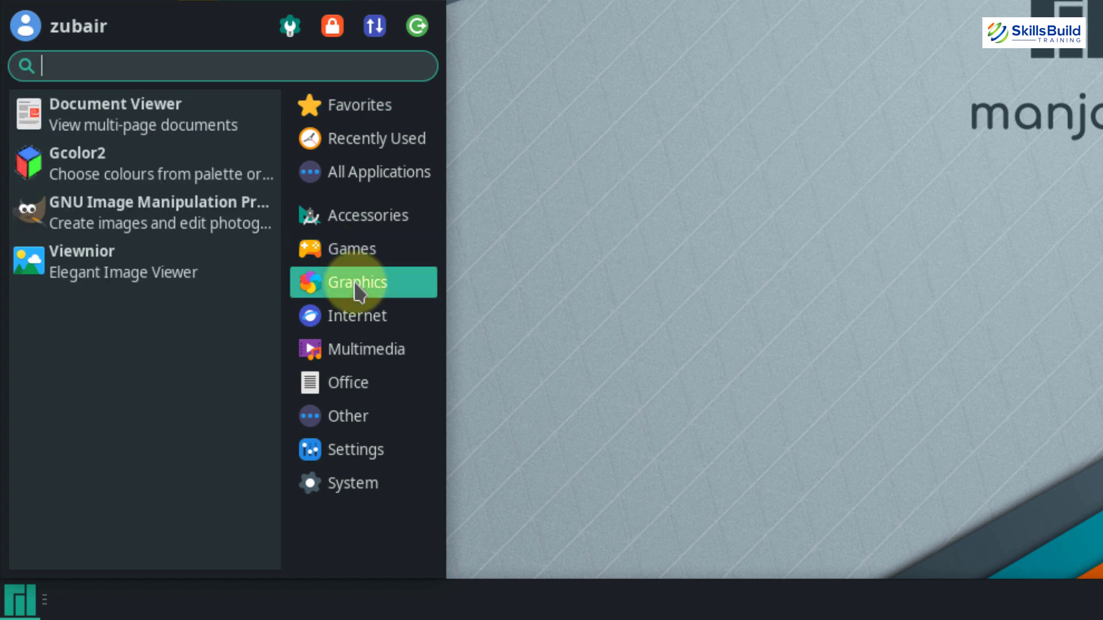
{"action": "left_click", "coordinate": [358, 328]}
{"action": "left_click", "coordinate": [360, 353]}
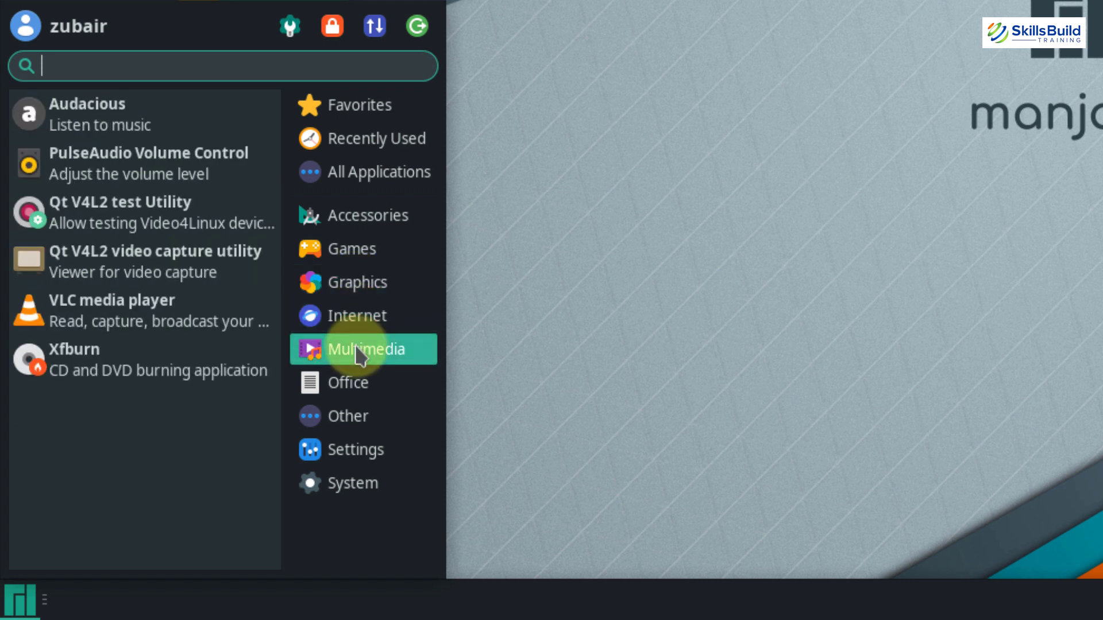
{"action": "left_click", "coordinate": [356, 379]}
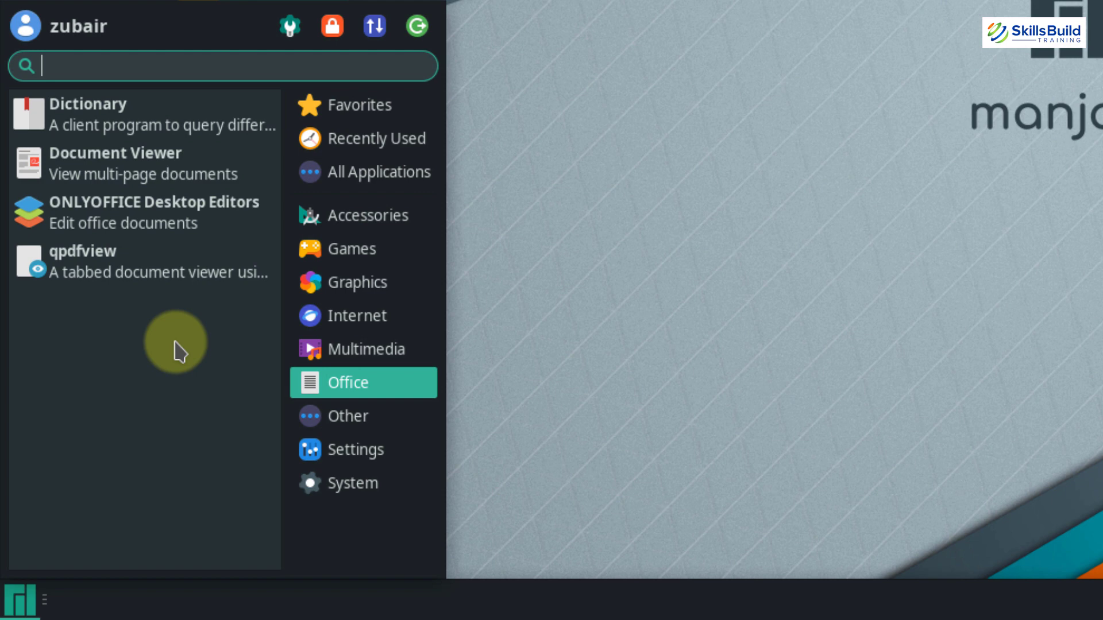
{"action": "left_click", "coordinate": [313, 453]}
{"action": "left_click", "coordinate": [344, 493]}
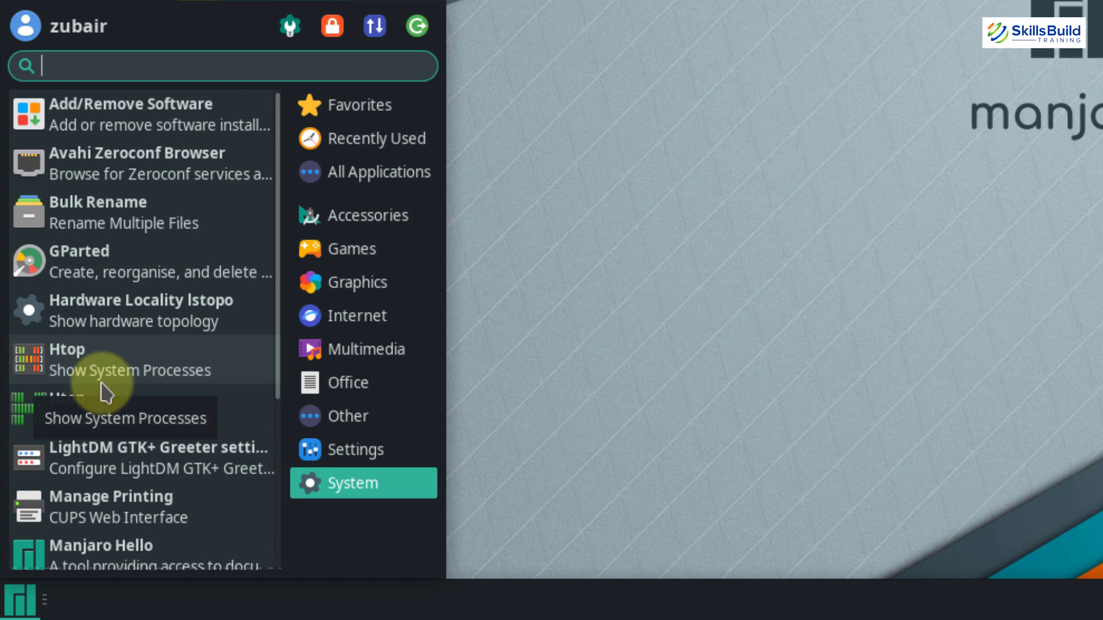
Step: Open Desktop Settings from the desktop context menu, review its Menus and Icons tabs, then close it
{"action": "right_click", "coordinate": [805, 0]}
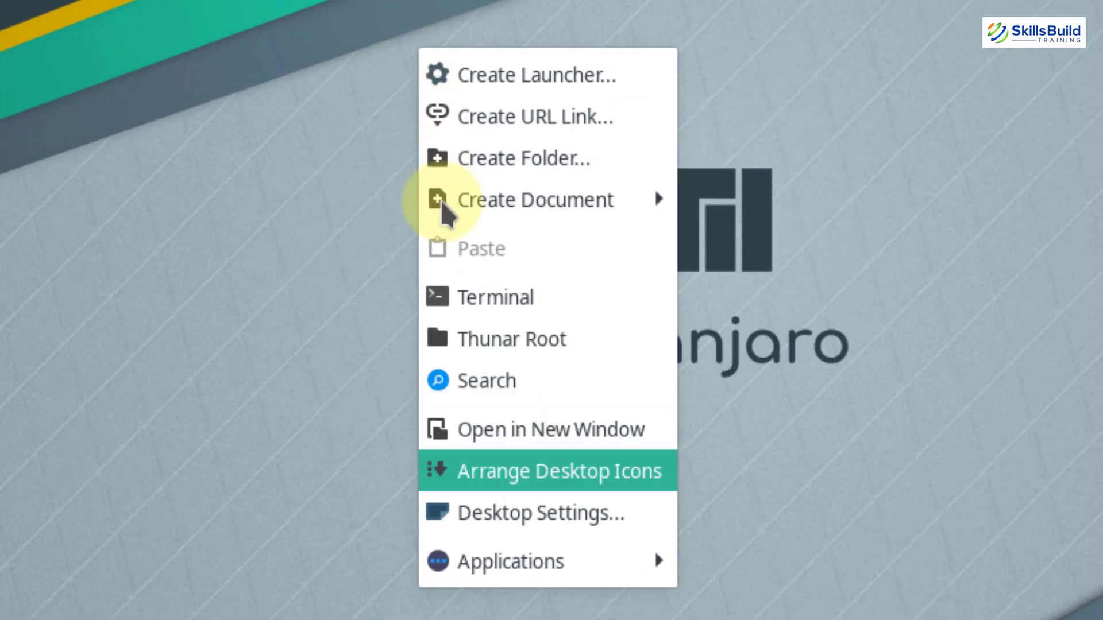
{"action": "left_click", "coordinate": [491, 514]}
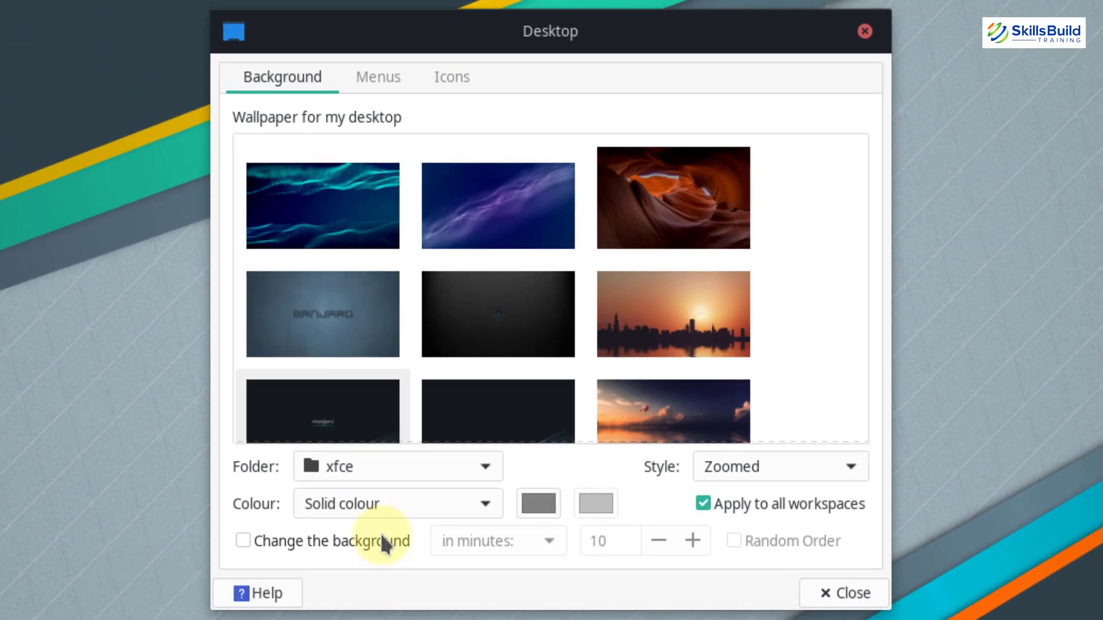
{"action": "left_click", "coordinate": [374, 92]}
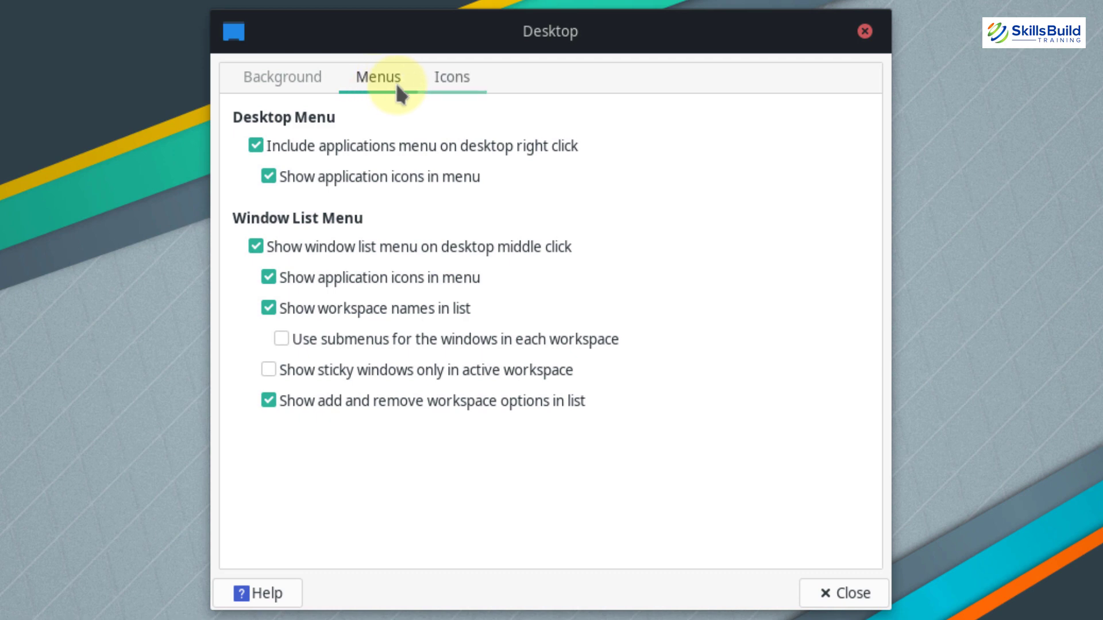
{"action": "left_click", "coordinate": [447, 88]}
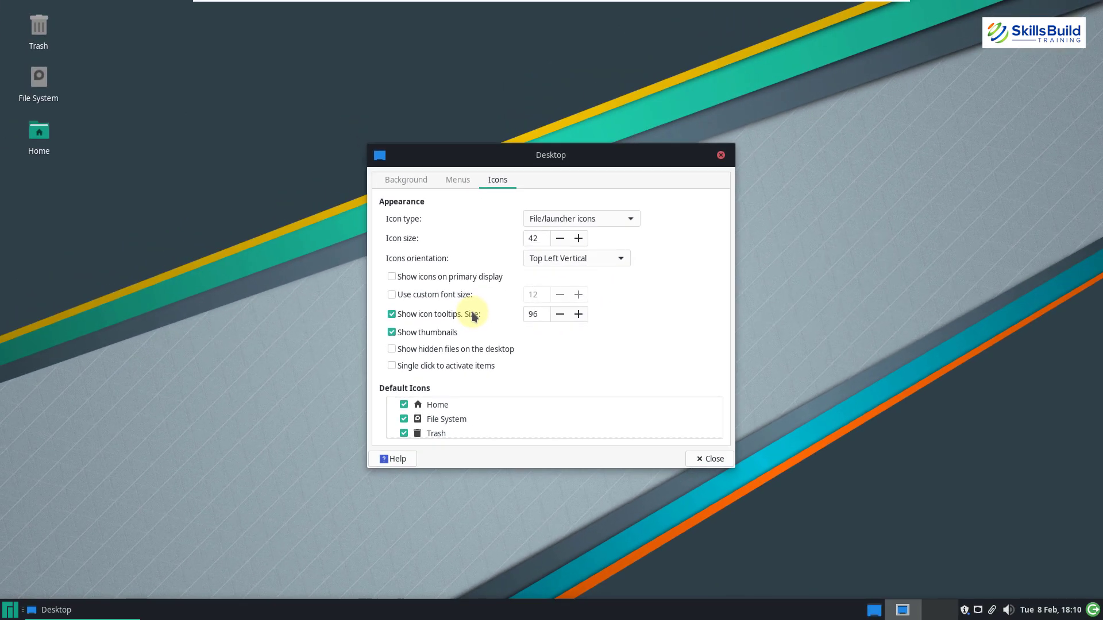
{"action": "left_click", "coordinate": [721, 156]}
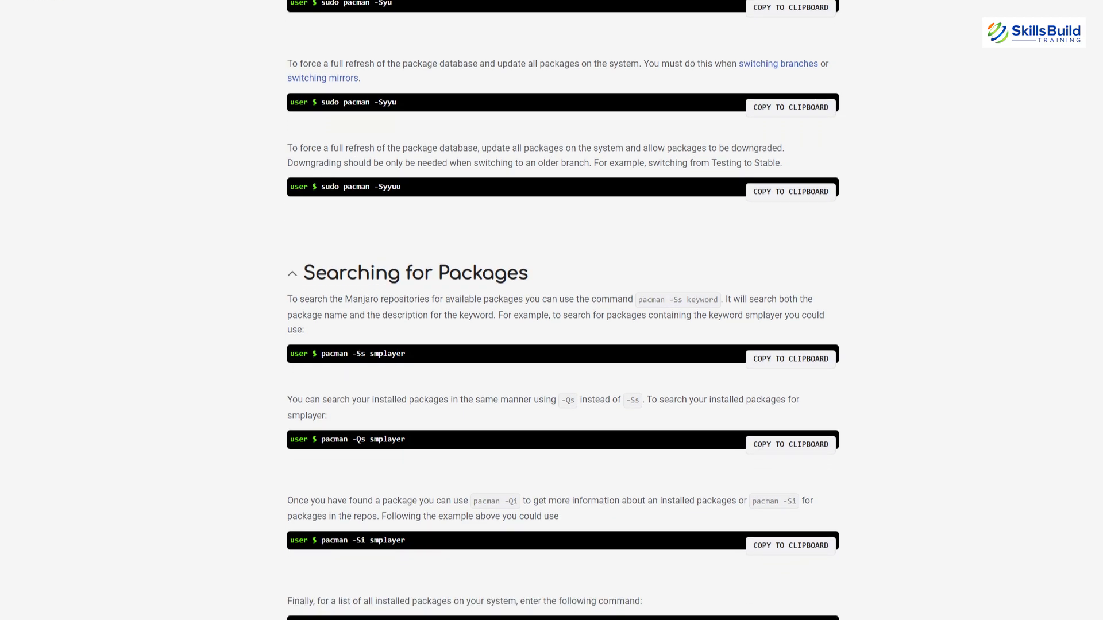
Step: Scroll the pacman wiki page down to the Searching for Packages commands
{"action": "scroll", "coordinate": [563, 310], "scroll_direction": "down", "scroll_amount": 3}
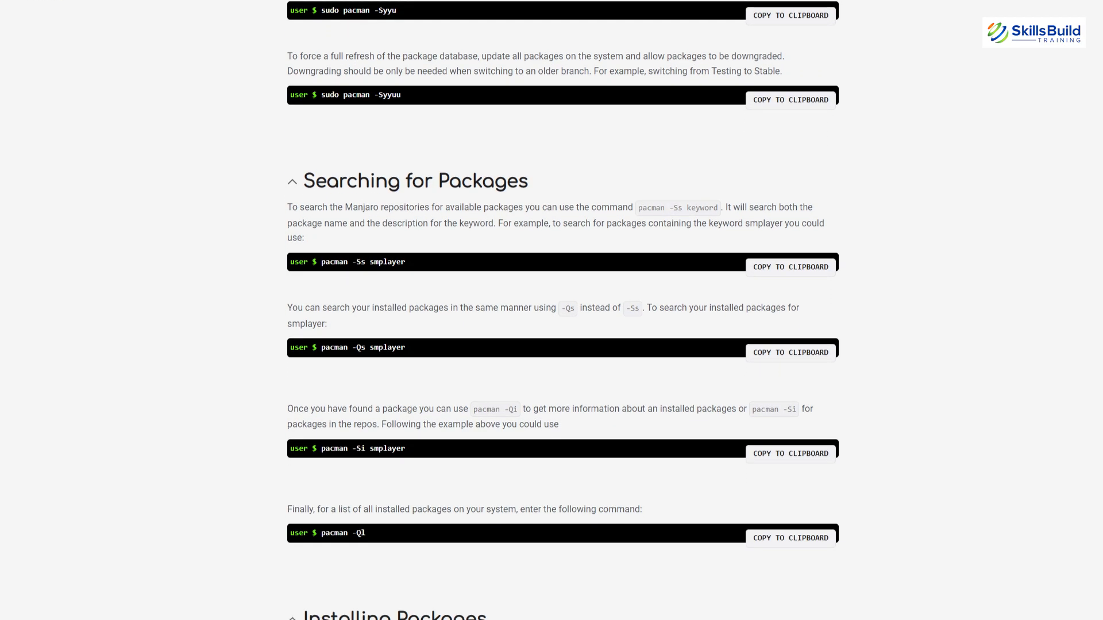
{"action": "scroll", "coordinate": [563, 310], "scroll_direction": "down", "scroll_amount": 3}
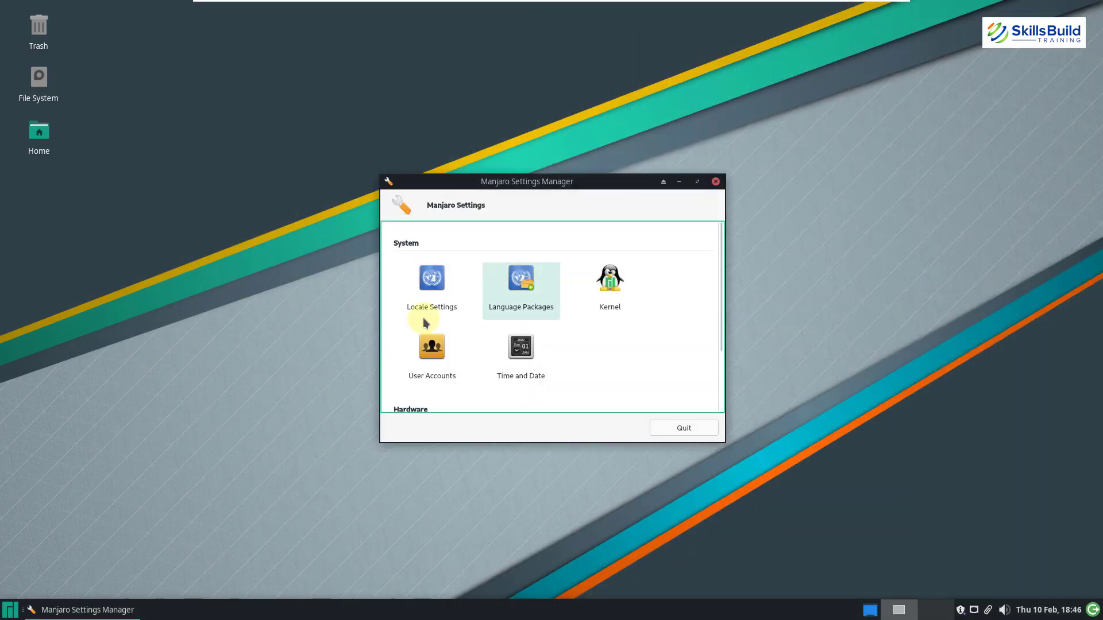
Step: Open the Kernel page of Manjaro Settings Manager to list the available kernels
{"action": "left_click", "coordinate": [610, 280]}
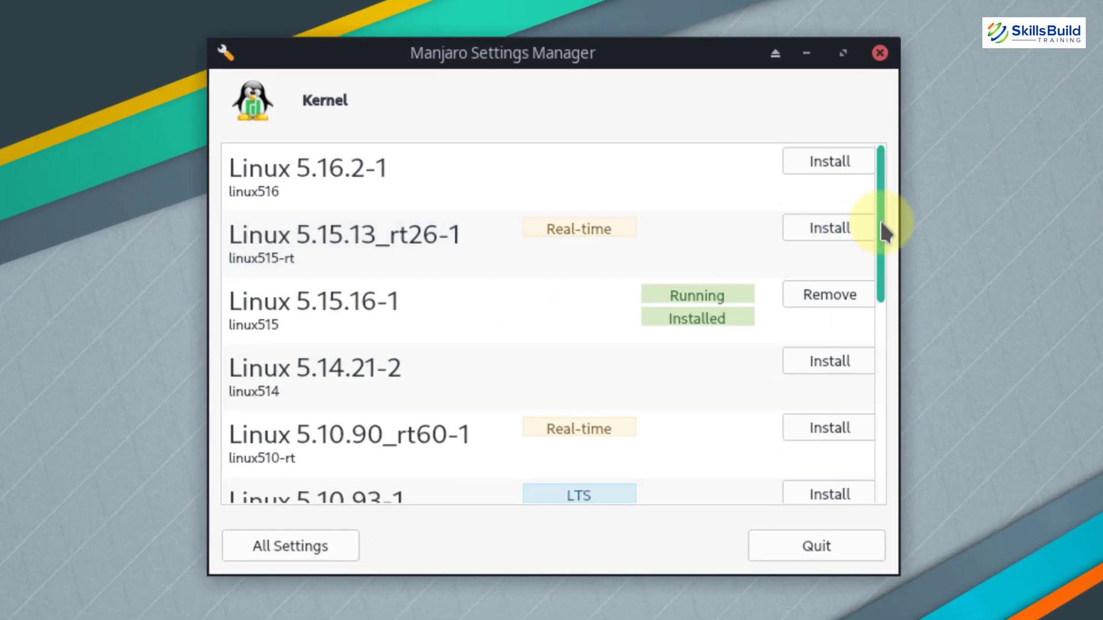
{"action": "left_click_drag", "start_coordinate": [883, 225], "coordinate": [870, 201]}
{"action": "left_click", "coordinate": [278, 550]}
{"action": "left_click", "coordinate": [634, 293]}
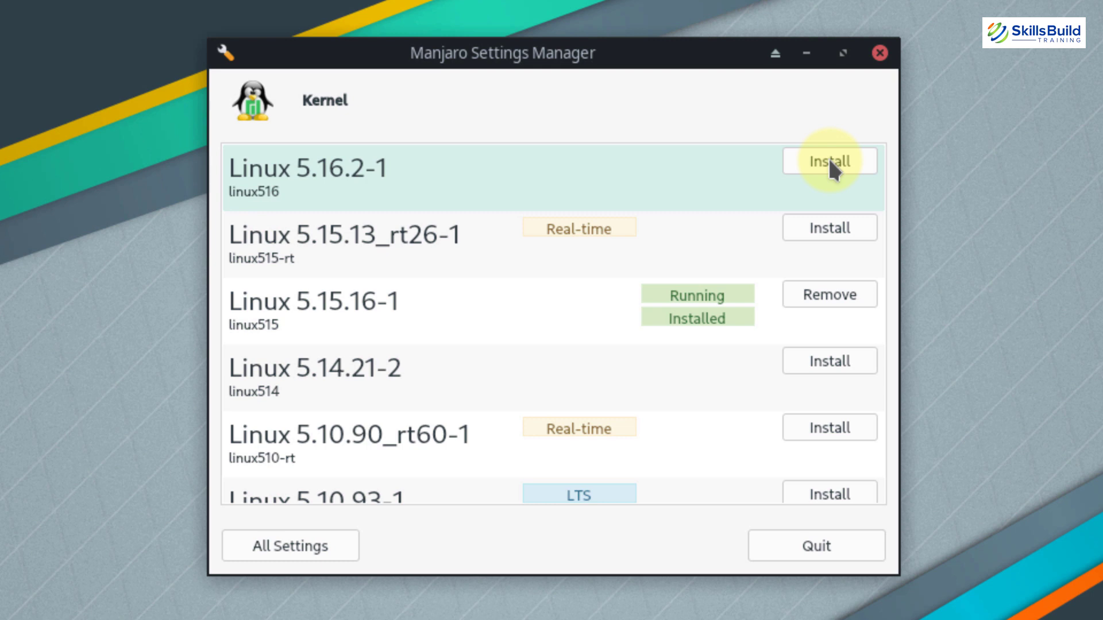
Step: Attempt to install Linux 5.16.2-1, authenticating with the account password, and dismiss the failure report
{"action": "left_click", "coordinate": [830, 162]}
{"action": "left_click", "coordinate": [632, 315]}
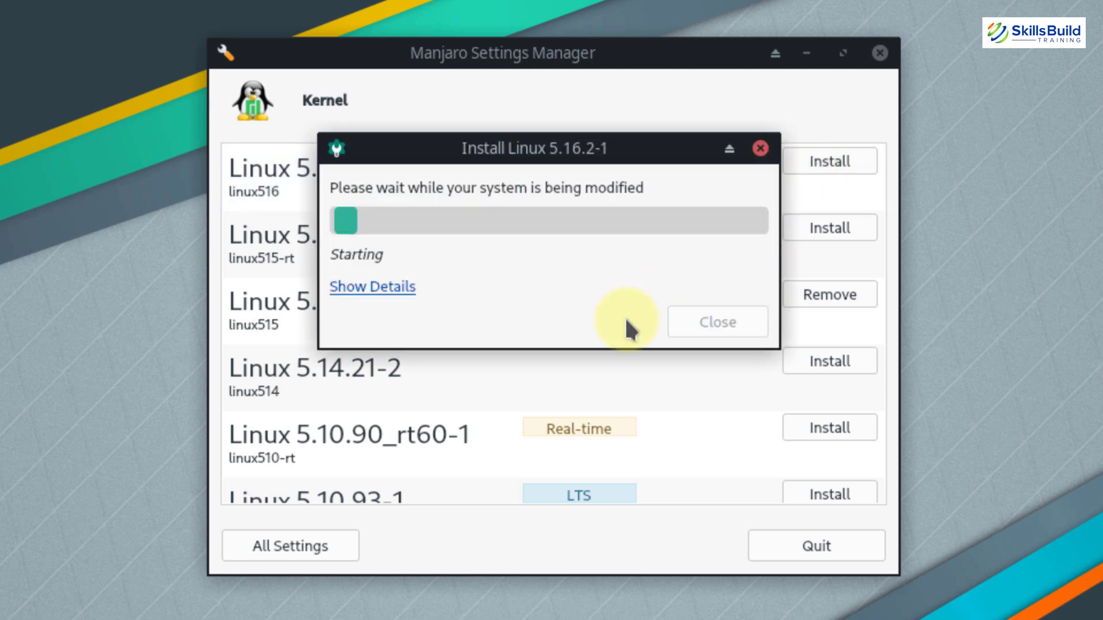
{"action": "type", "text": "***"}
{"action": "left_click", "coordinate": [819, 429]}
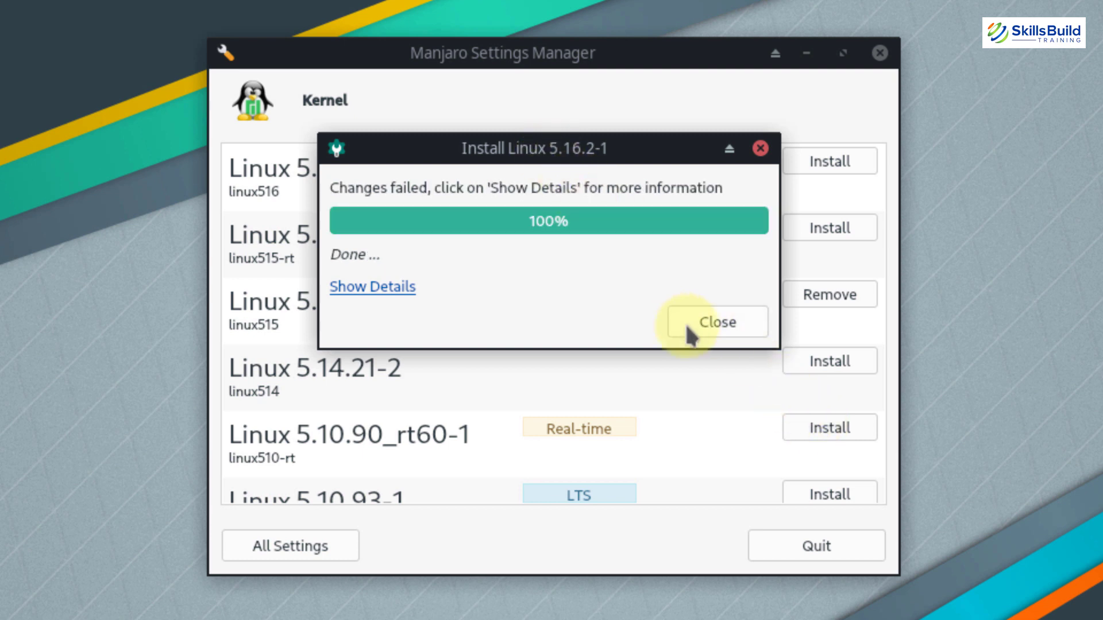
{"action": "left_click", "coordinate": [689, 328]}
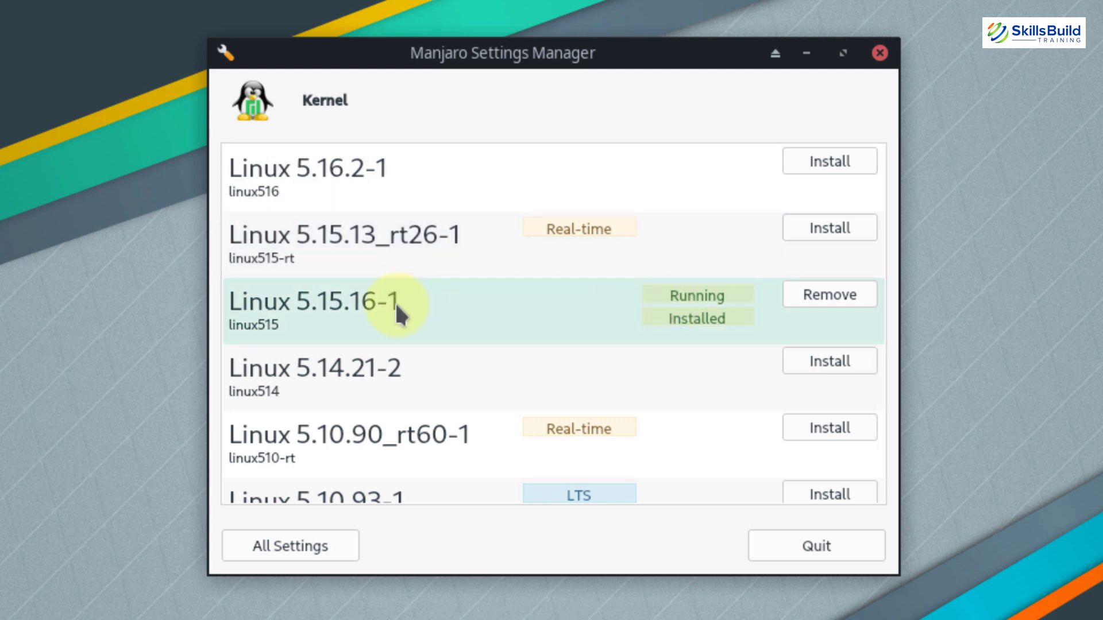
Step: Browse the Games category in Add/Remove Software's category list
{"action": "scroll", "coordinate": [397, 311], "scroll_direction": "down", "scroll_amount": 6}
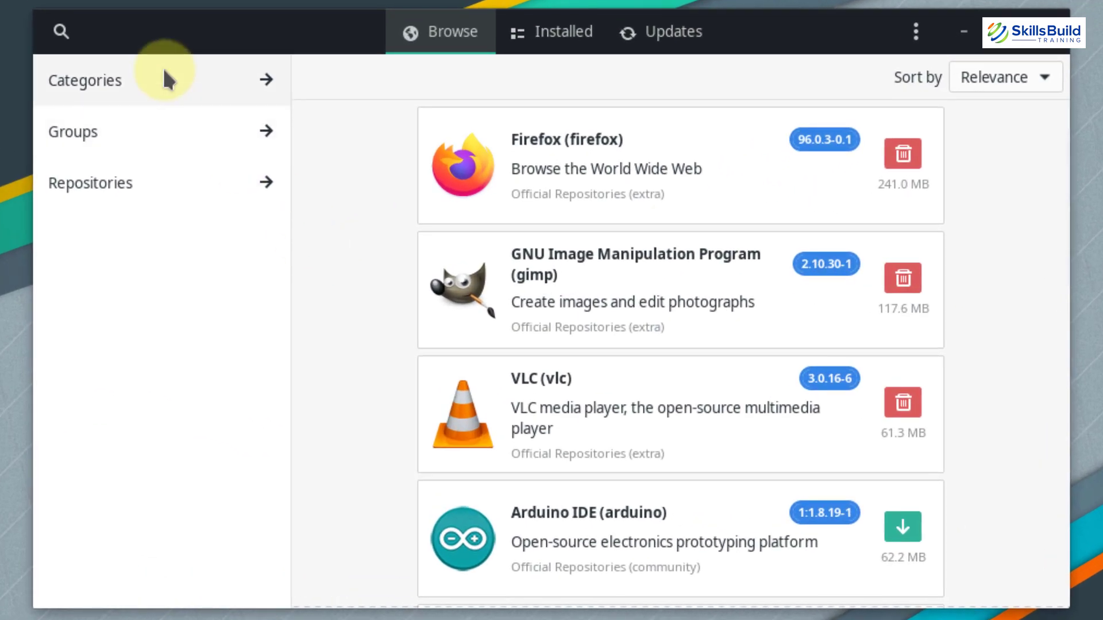
{"action": "left_click", "coordinate": [164, 71]}
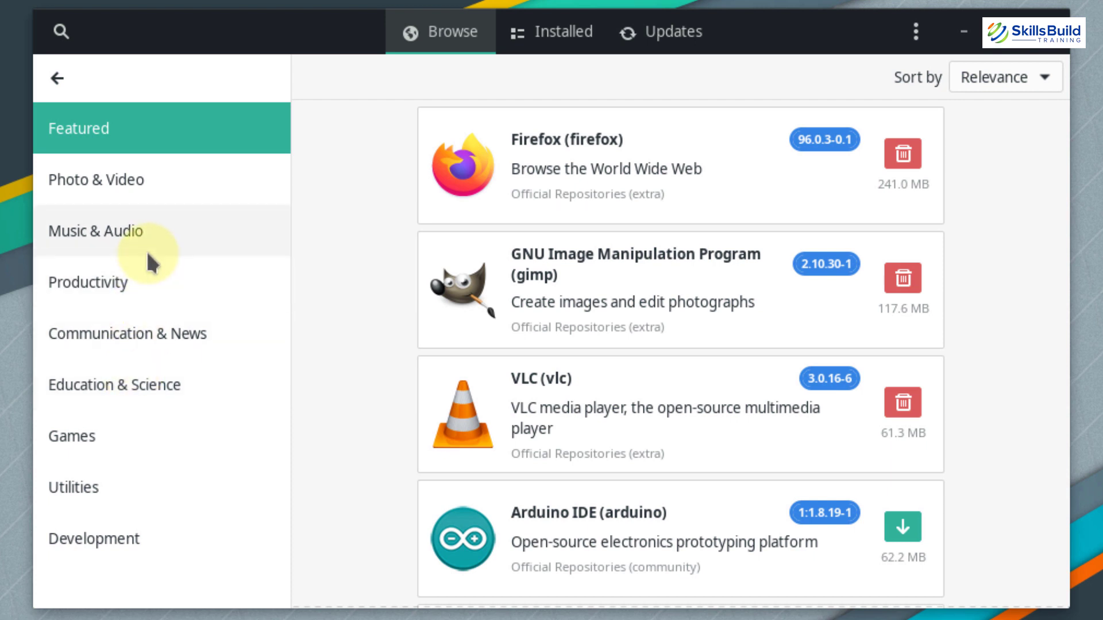
{"action": "left_click", "coordinate": [160, 435]}
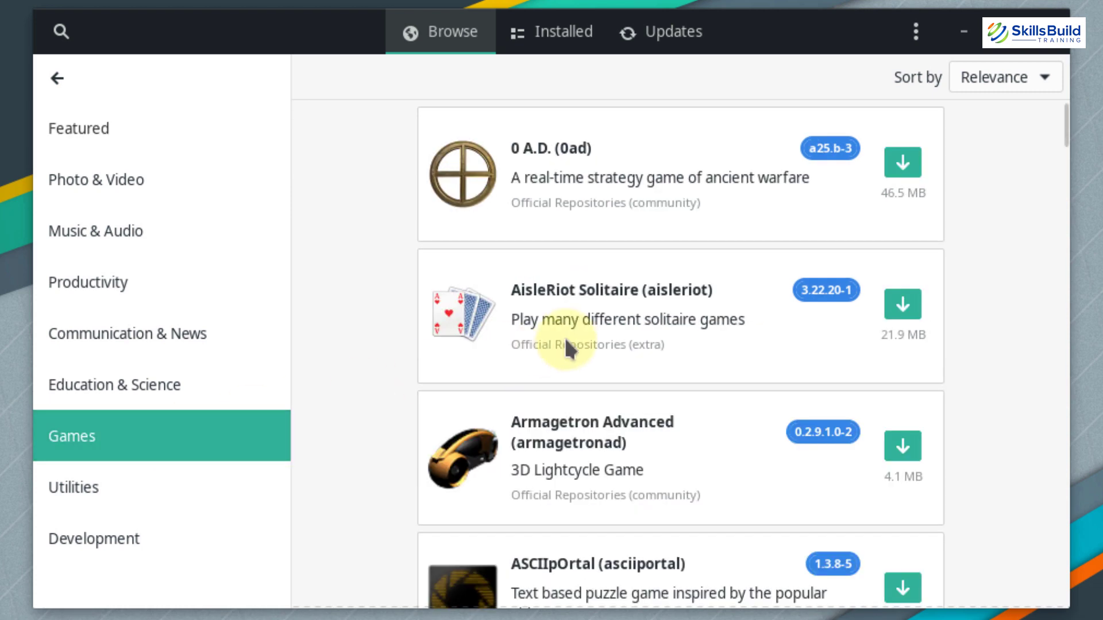
{"action": "scroll", "coordinate": [566, 339], "scroll_direction": "down", "scroll_amount": 5}
{"action": "scroll", "coordinate": [566, 341], "scroll_direction": "down", "scroll_amount": 7}
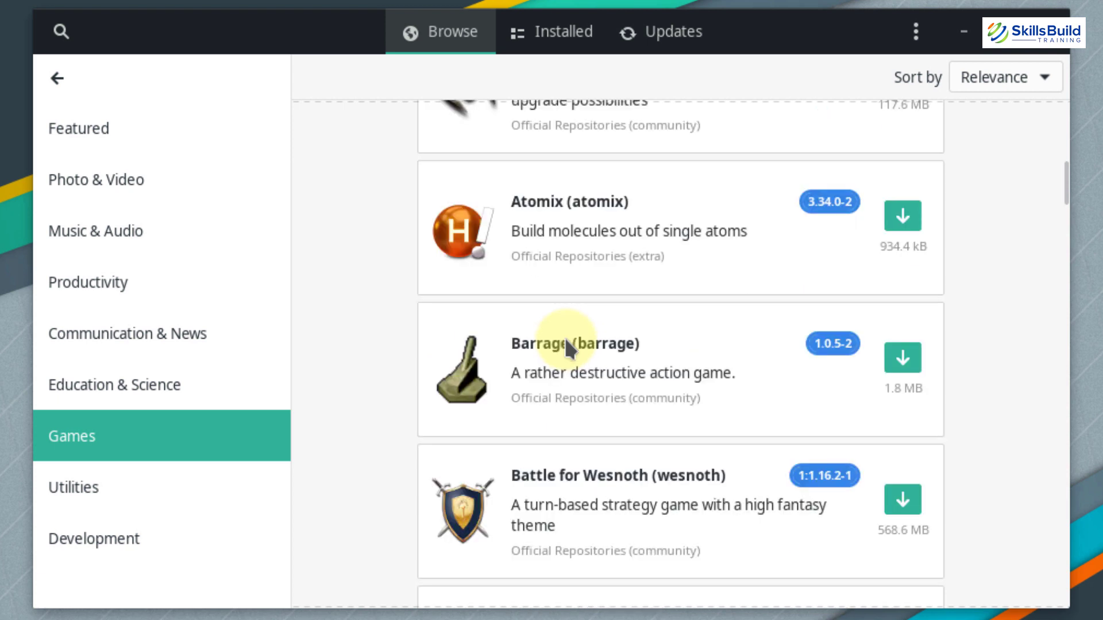
{"action": "scroll", "coordinate": [566, 347], "scroll_direction": "down", "scroll_amount": 2}
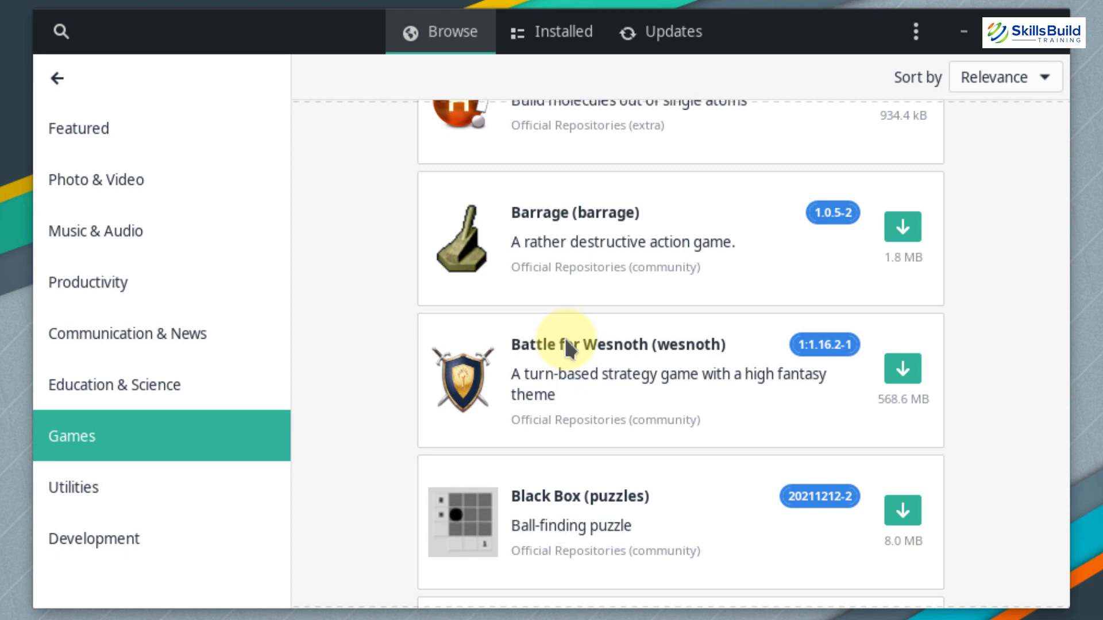
Step: View the Education & Science software, check pending updates, then close Pamac with Alt+F4
{"action": "left_click", "coordinate": [173, 390]}
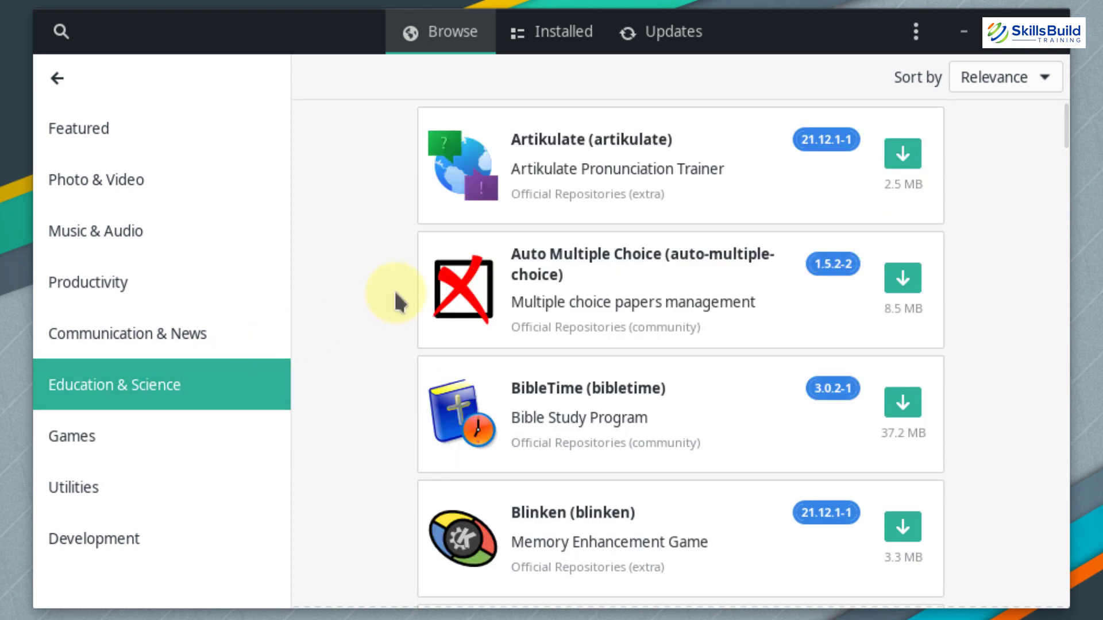
{"action": "scroll", "coordinate": [394, 288], "scroll_direction": "down", "scroll_amount": 6}
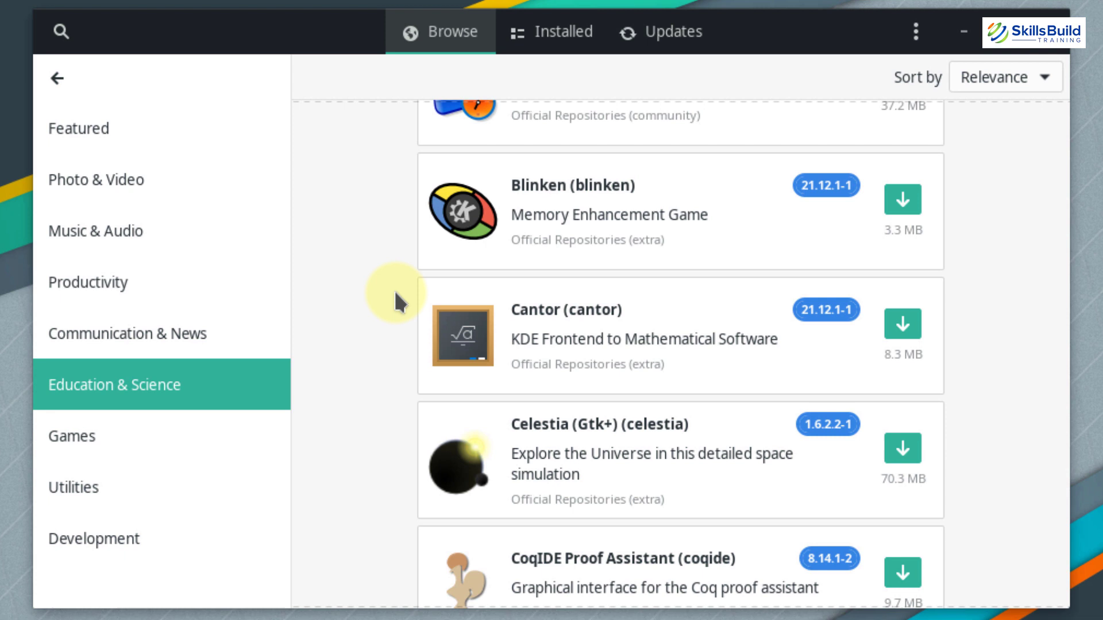
{"action": "left_click", "coordinate": [658, 46]}
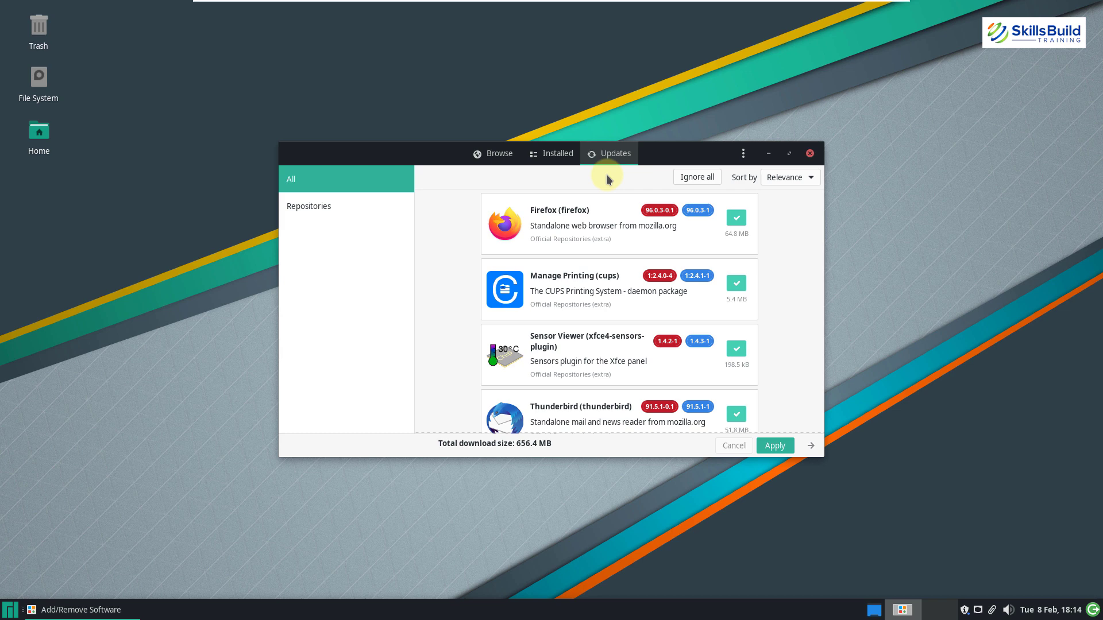
{"action": "key", "text": "alt+F4"}
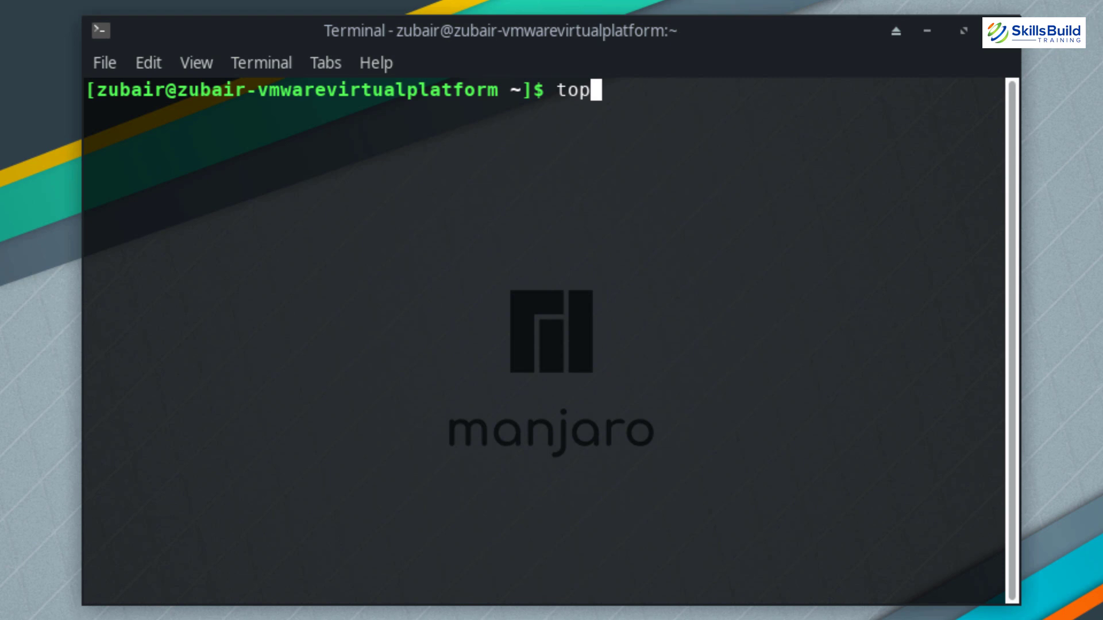
Step: Run top to display running processes with CPU and memory usage
{"action": "key", "text": "Return"}
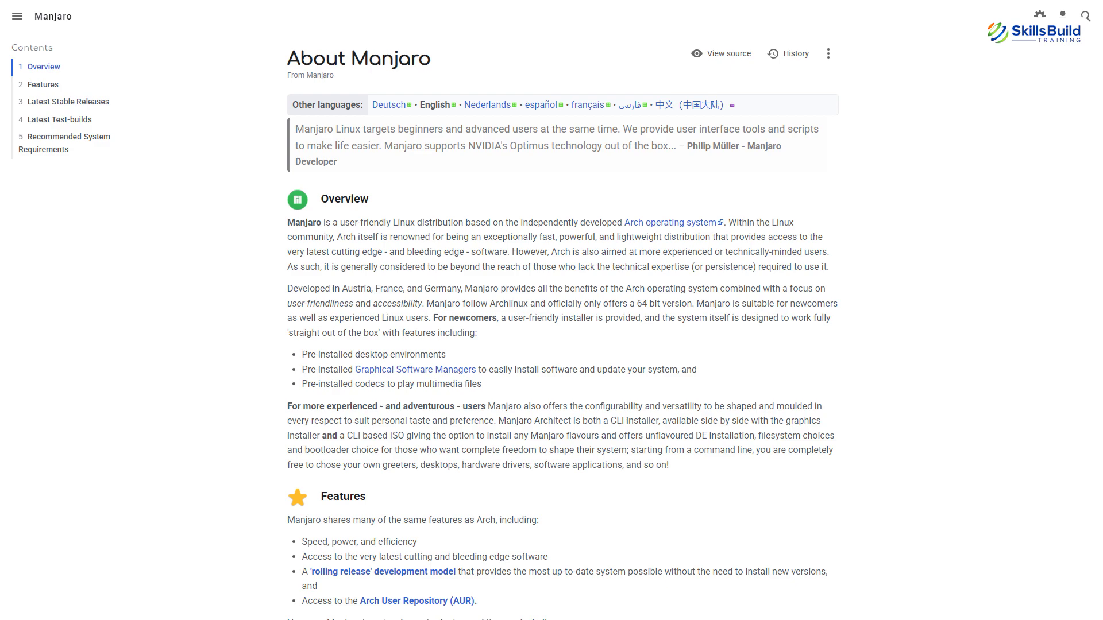
Step: Scroll the About Manjaro page down to Recommended System Requirements
{"action": "scroll", "coordinate": [551, 311], "scroll_direction": "down", "scroll_amount": 10}
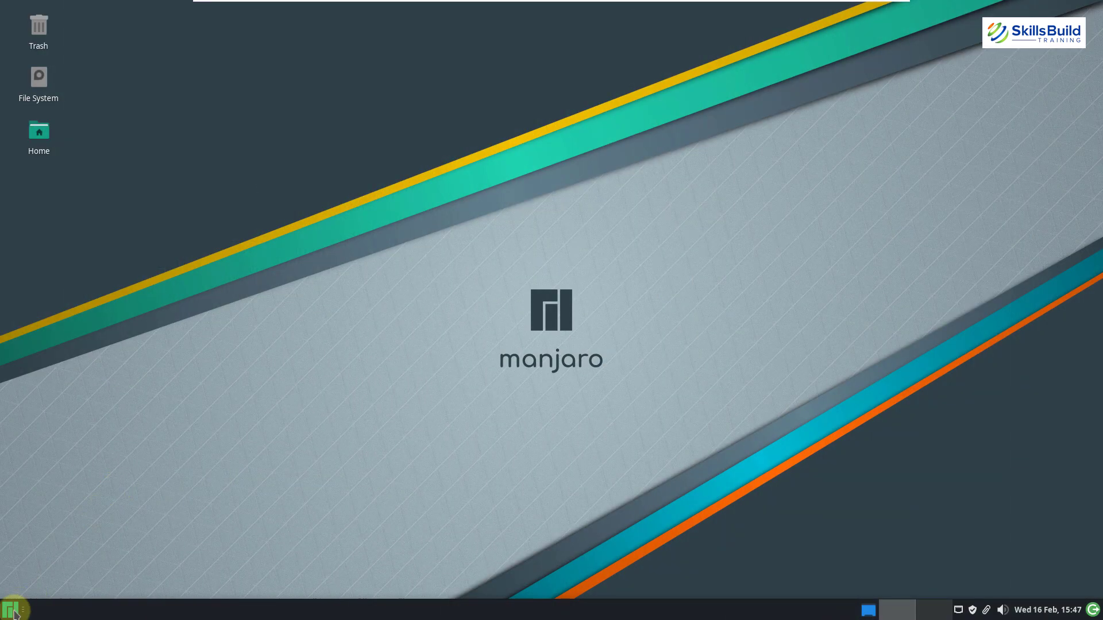
Step: Launch Xfce Terminal from the application menu and run top
{"action": "left_click", "coordinate": [10, 609]}
{"action": "type", "text": "ter"}
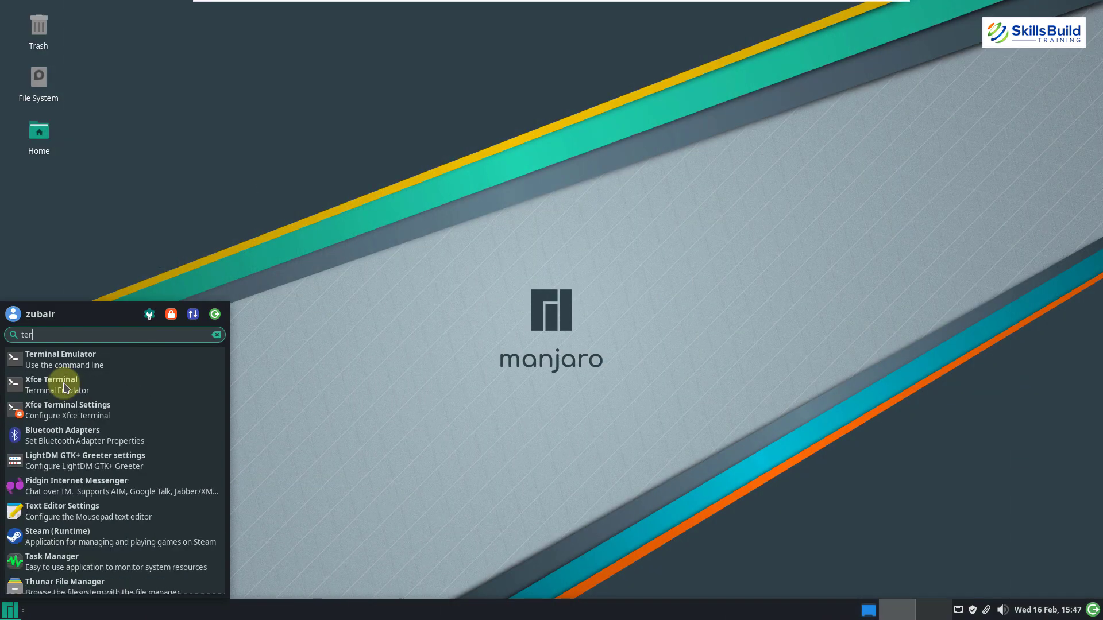
{"action": "left_click", "coordinate": [65, 387]}
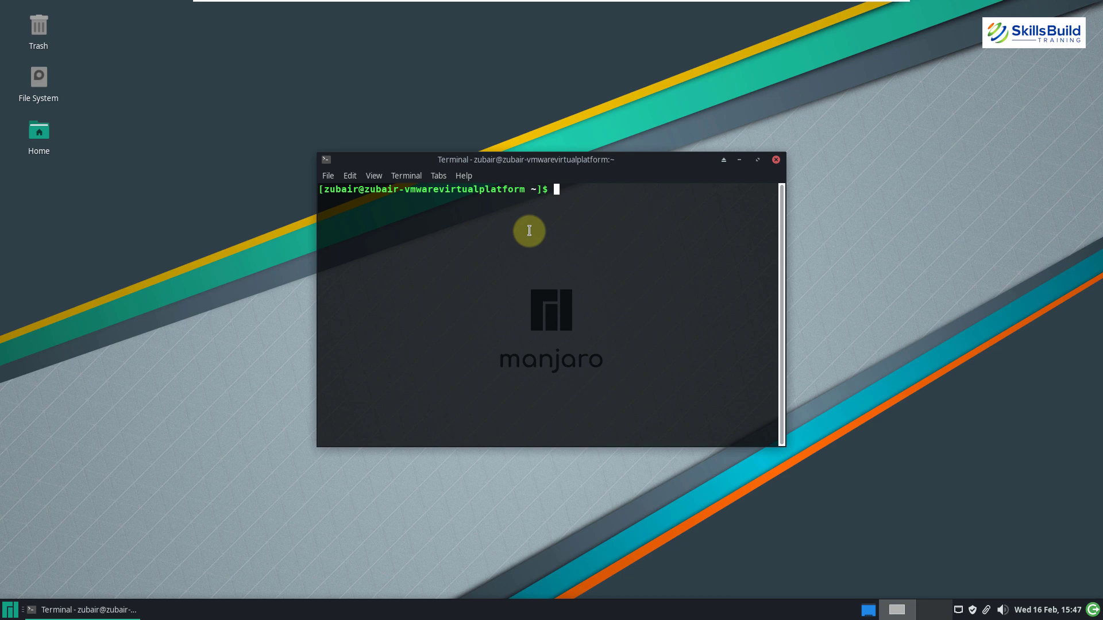
{"action": "type", "text": "top"}
{"action": "key", "text": "Return"}
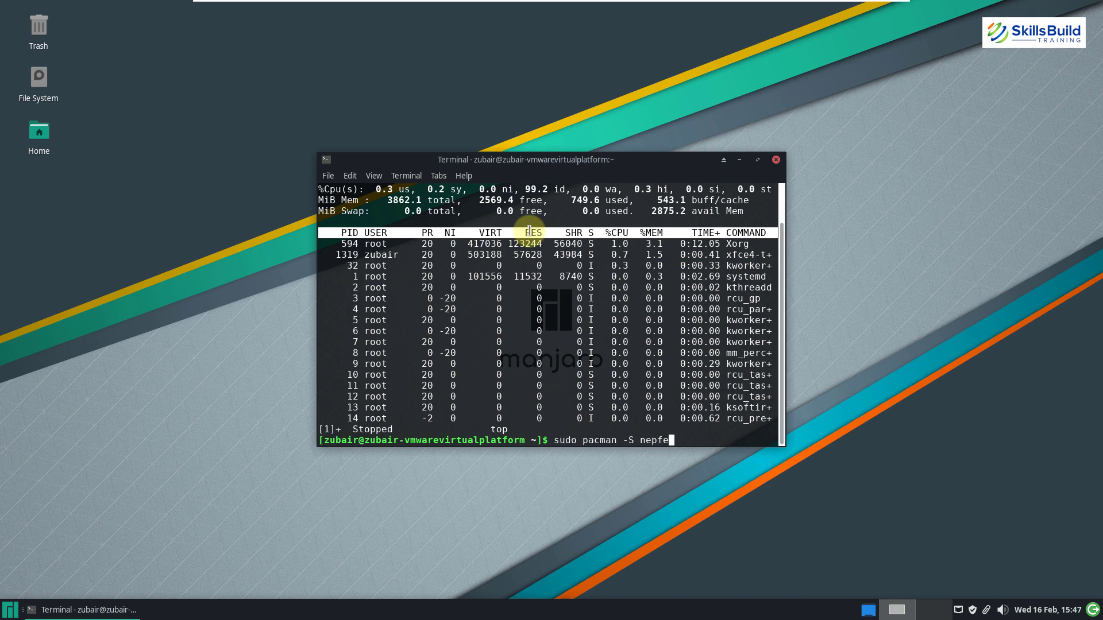
Step: Run 'sudo pacman -S neofetch' after fixing the typo, then clear the terminal when it reports 'target not found'
{"action": "key", "text": "Return"}
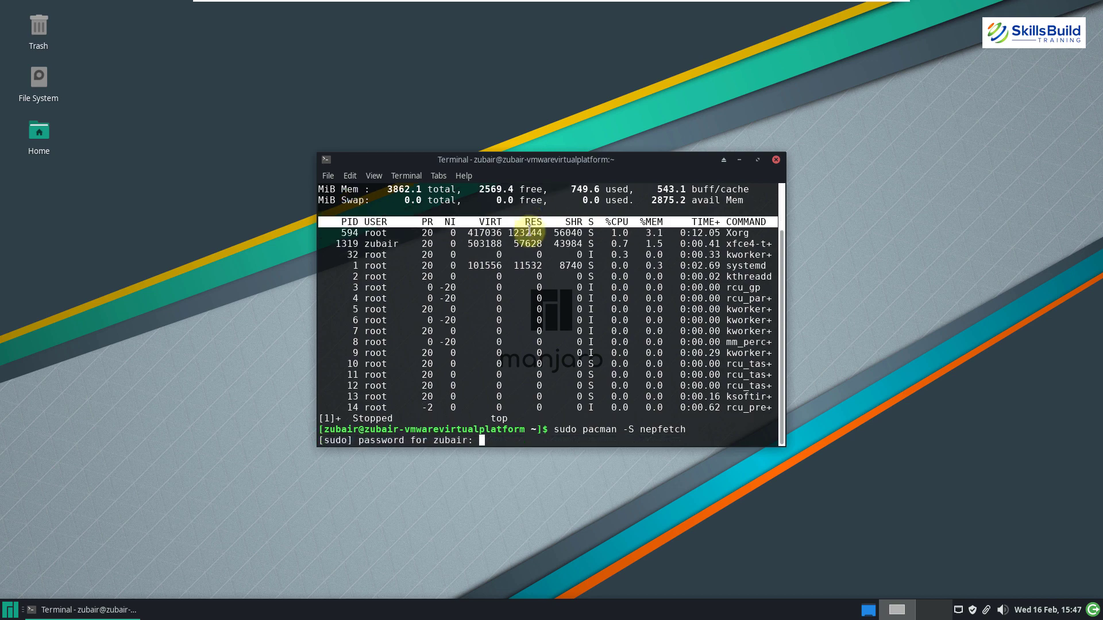
{"action": "key", "text": "Return"}
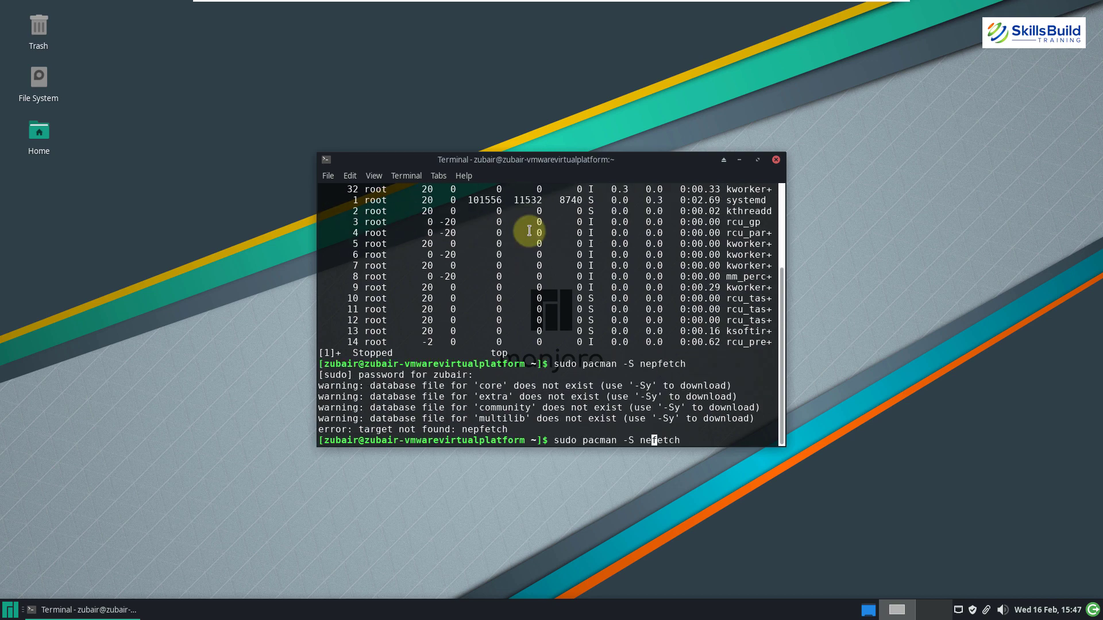
{"action": "type", "text": "o"}
{"action": "key", "text": "Return"}
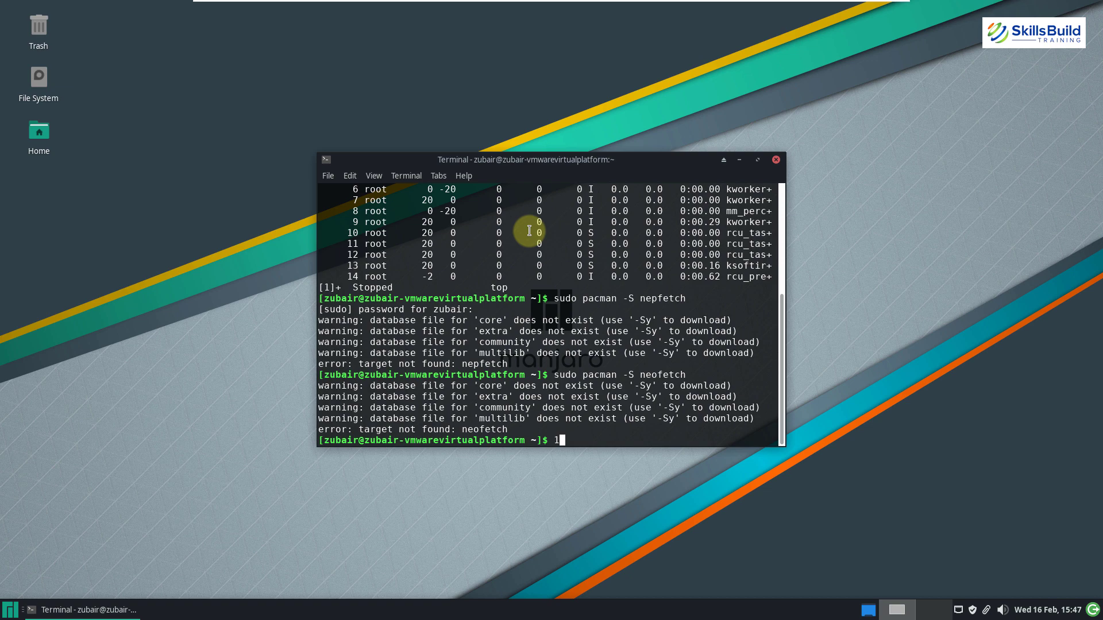
{"action": "type", "text": "clear"}
{"action": "key", "text": "Return"}
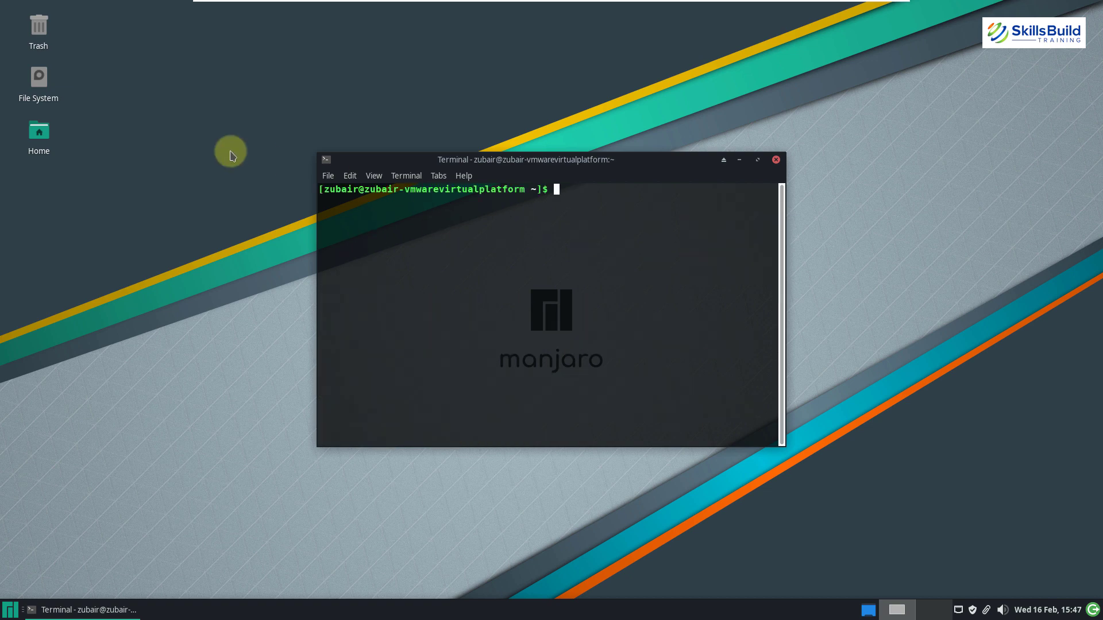
{"action": "left_click", "coordinate": [10, 609]}
Step: Launch Add/Remove Software and step through its categories from Photo & Video to Development
{"action": "type", "text": "soft"}
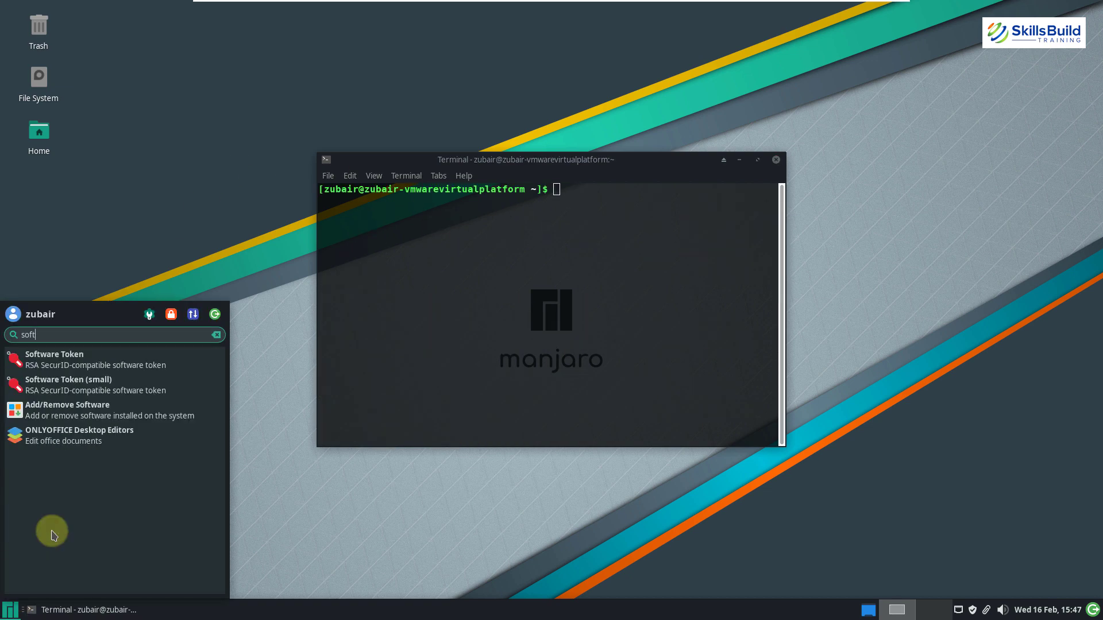
{"action": "left_click", "coordinate": [71, 409]}
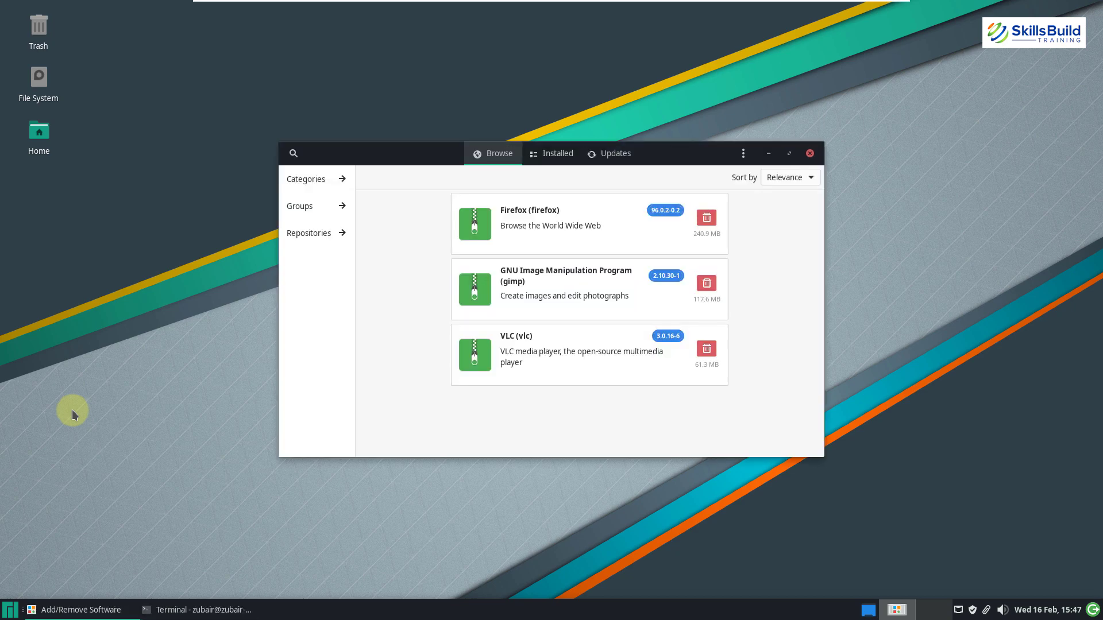
{"action": "left_click", "coordinate": [314, 179]}
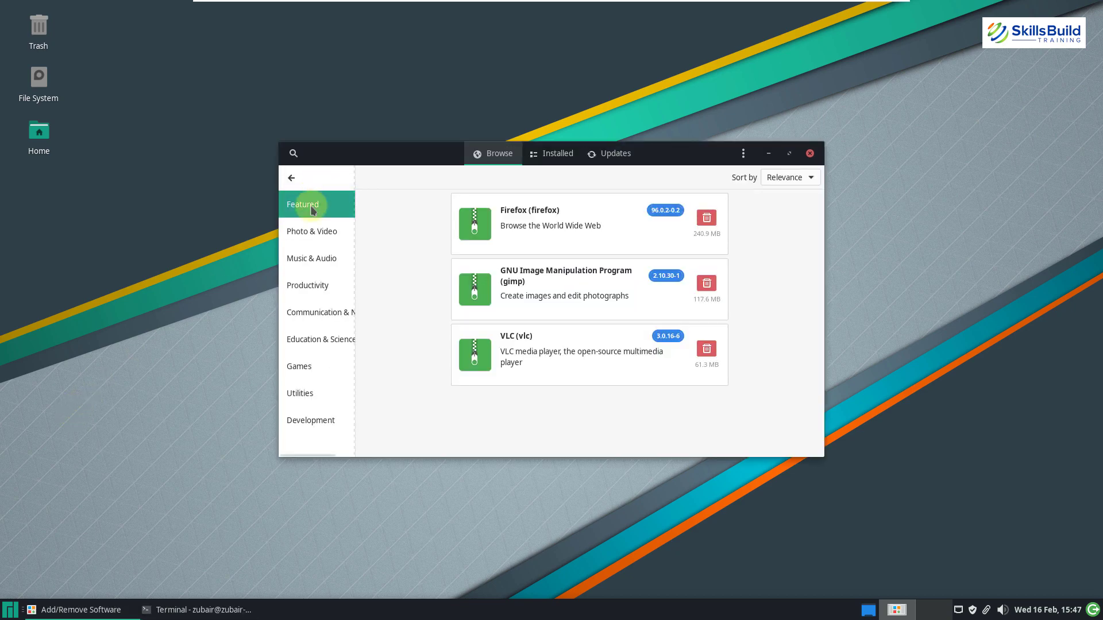
{"action": "left_click", "coordinate": [309, 235]}
{"action": "left_click", "coordinate": [310, 259]}
{"action": "left_click", "coordinate": [310, 285]}
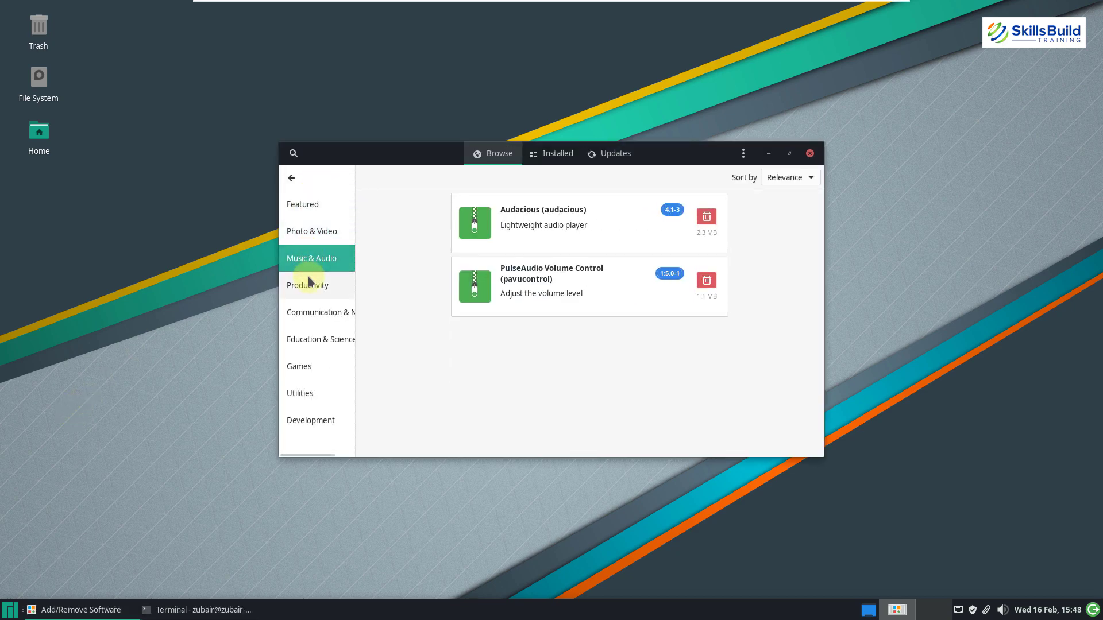
{"action": "left_click", "coordinate": [311, 313]}
{"action": "left_click", "coordinate": [310, 340]}
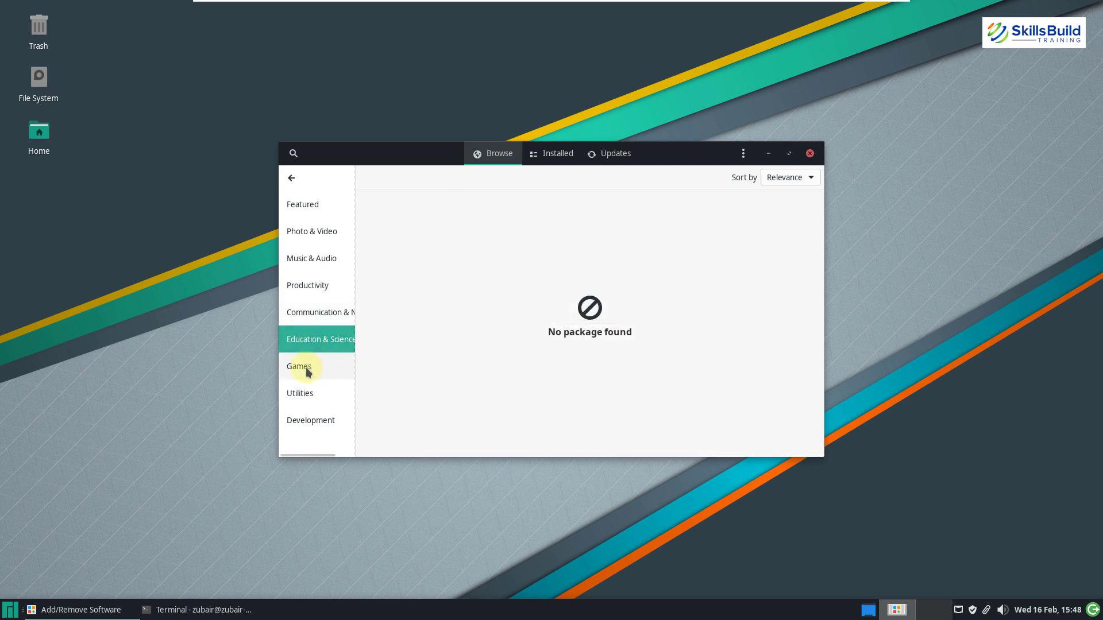
{"action": "left_click", "coordinate": [307, 369]}
{"action": "left_click", "coordinate": [299, 391]}
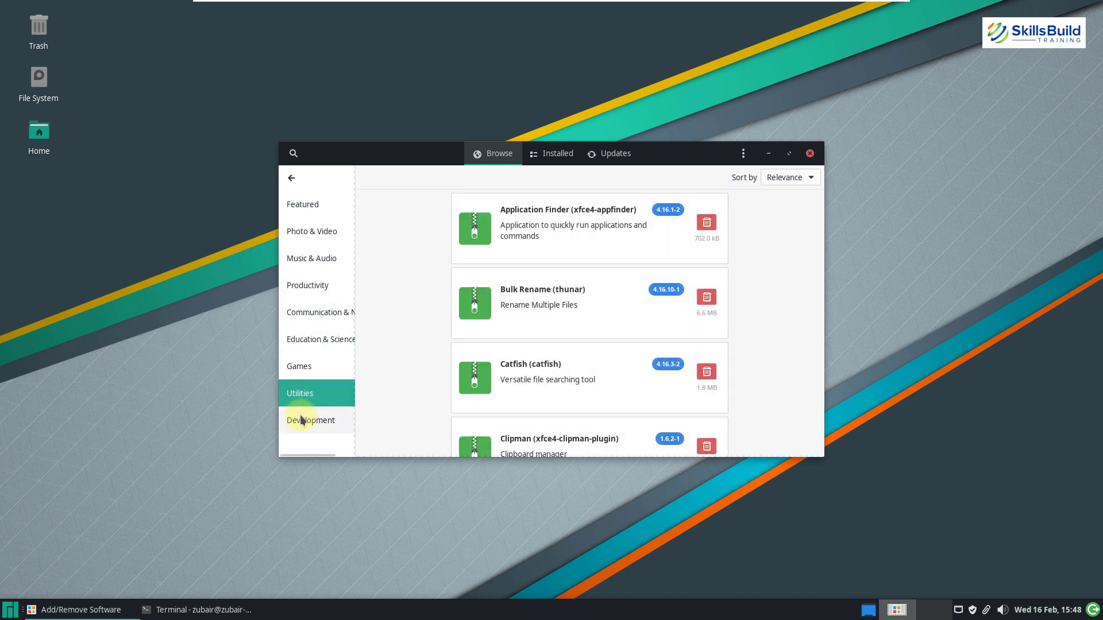
{"action": "left_click", "coordinate": [301, 418]}
Step: Open Display settings and inspect the output, refresh rate and rotation options without changing them
{"action": "left_click", "coordinate": [10, 609]}
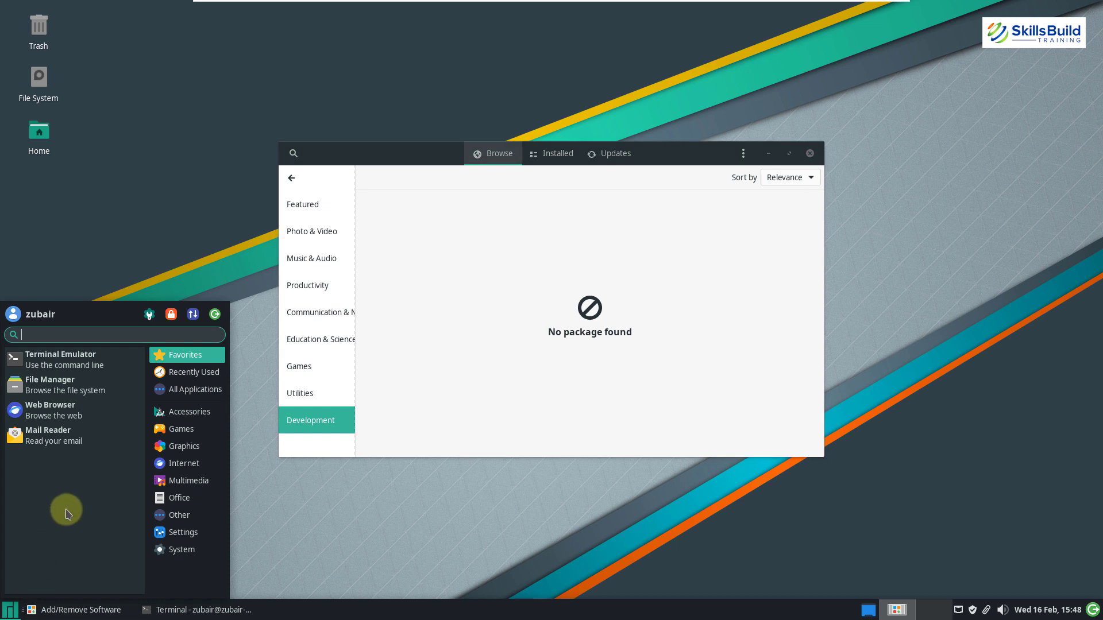
{"action": "type", "text": "disp"}
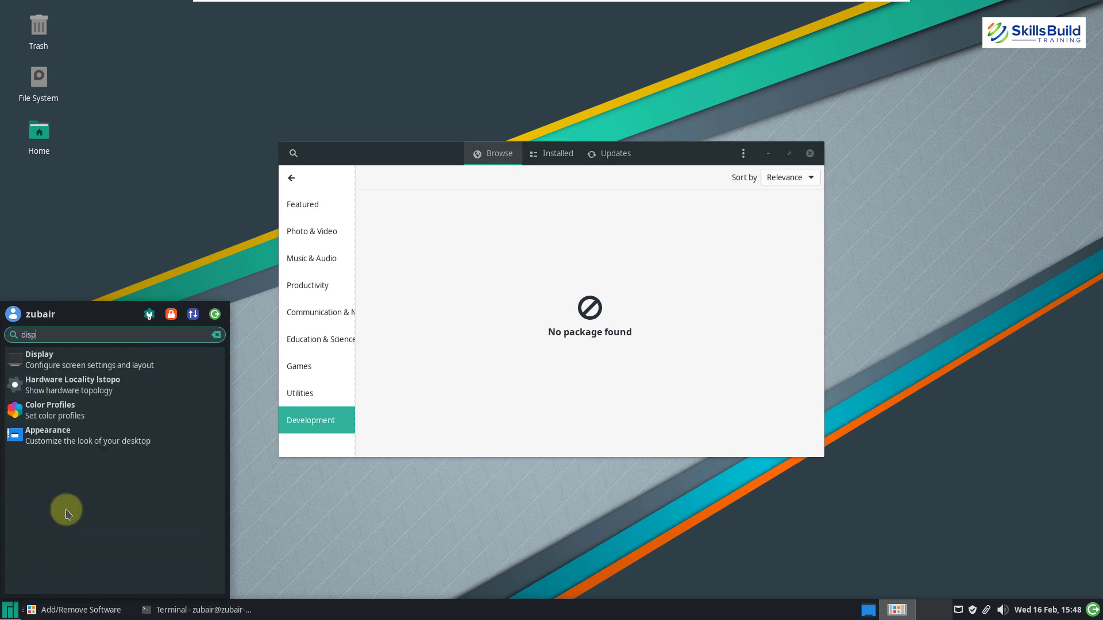
{"action": "left_click", "coordinate": [51, 354]}
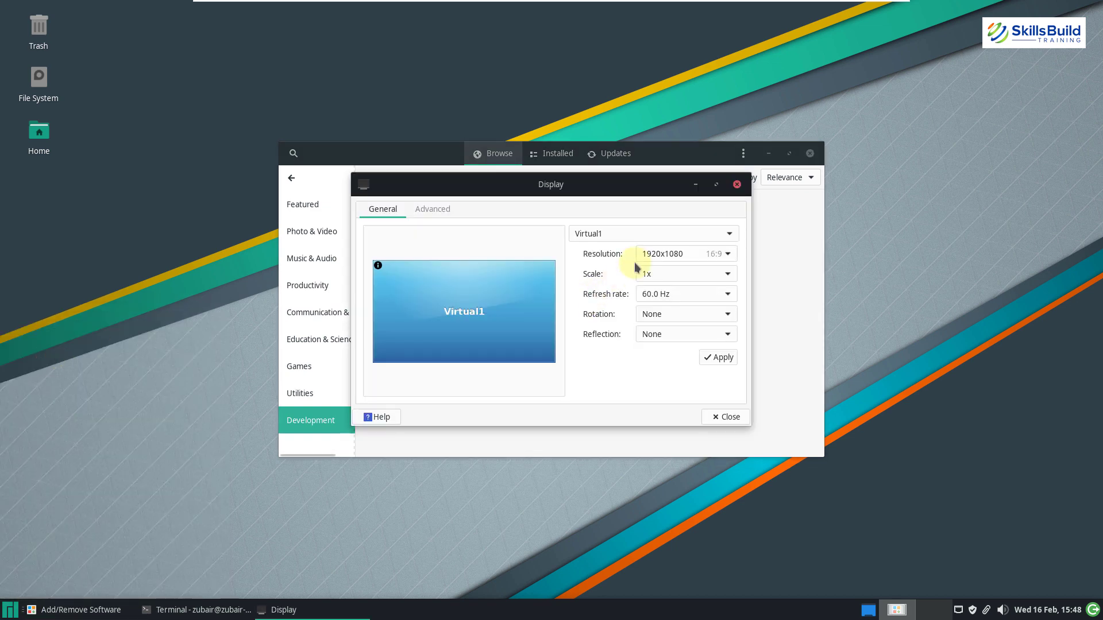
{"action": "left_click", "coordinate": [674, 234]}
{"action": "left_click", "coordinate": [674, 234]}
{"action": "left_click", "coordinate": [669, 293]}
{"action": "left_click", "coordinate": [672, 294]}
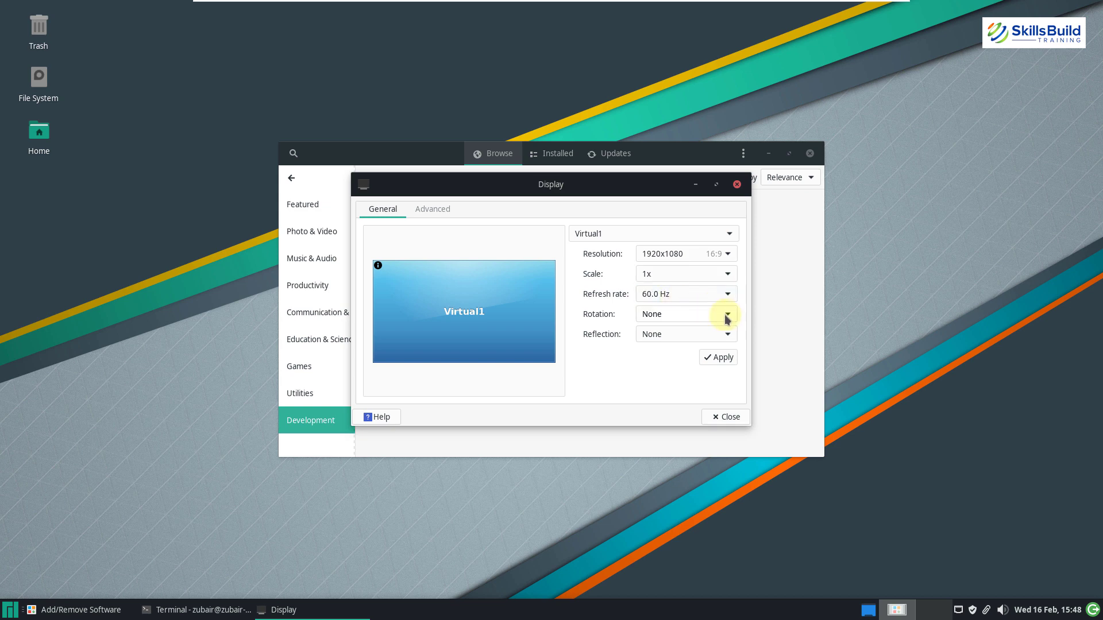
{"action": "left_click", "coordinate": [727, 316]}
{"action": "left_click", "coordinate": [725, 315]}
Step: Check refresh rate and reflection again, then reapply the unchanged 1920x1080 configuration, keep it, and close
{"action": "left_click", "coordinate": [727, 295]}
{"action": "left_click", "coordinate": [727, 295]}
{"action": "left_click", "coordinate": [727, 337]}
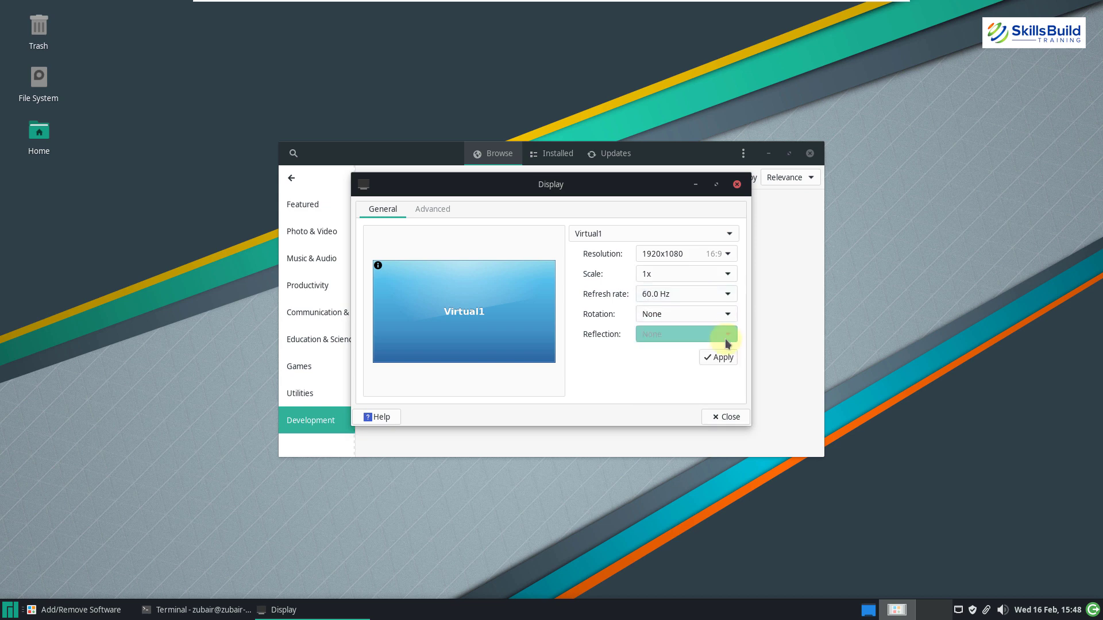
{"action": "left_click", "coordinate": [726, 341]}
{"action": "left_click", "coordinate": [717, 358]}
{"action": "left_click", "coordinate": [505, 342]}
{"action": "left_click", "coordinate": [718, 417]}
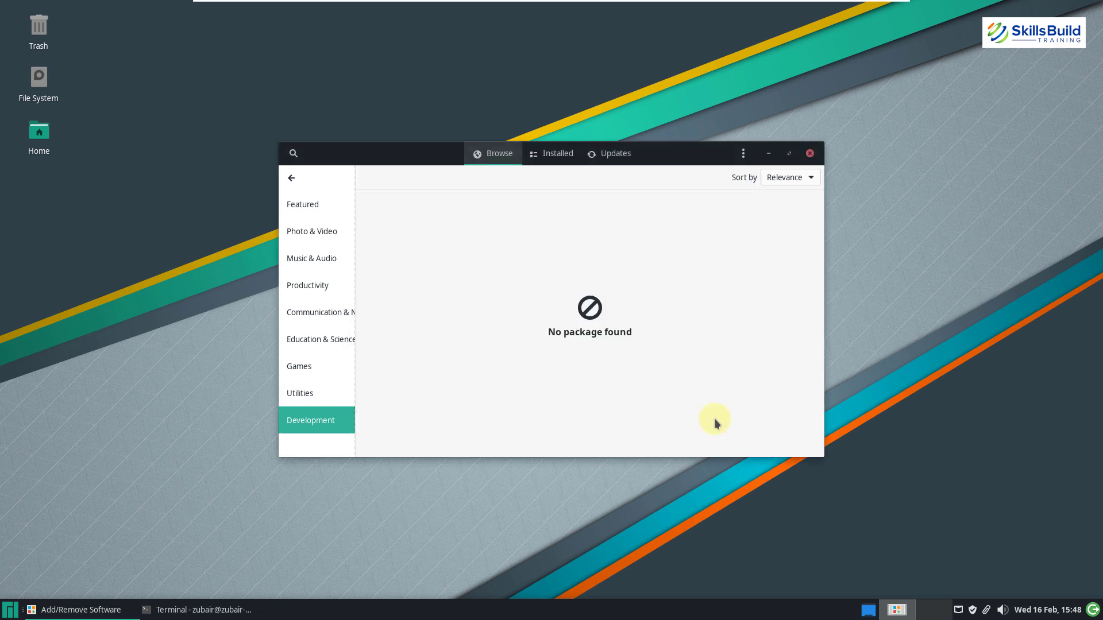
Step: Close Pamac and set the desktop wallpaper to the grey-blue Manjaro image in Desktop Settings
{"action": "left_click", "coordinate": [810, 153]}
{"action": "right_click", "coordinate": [811, 160]}
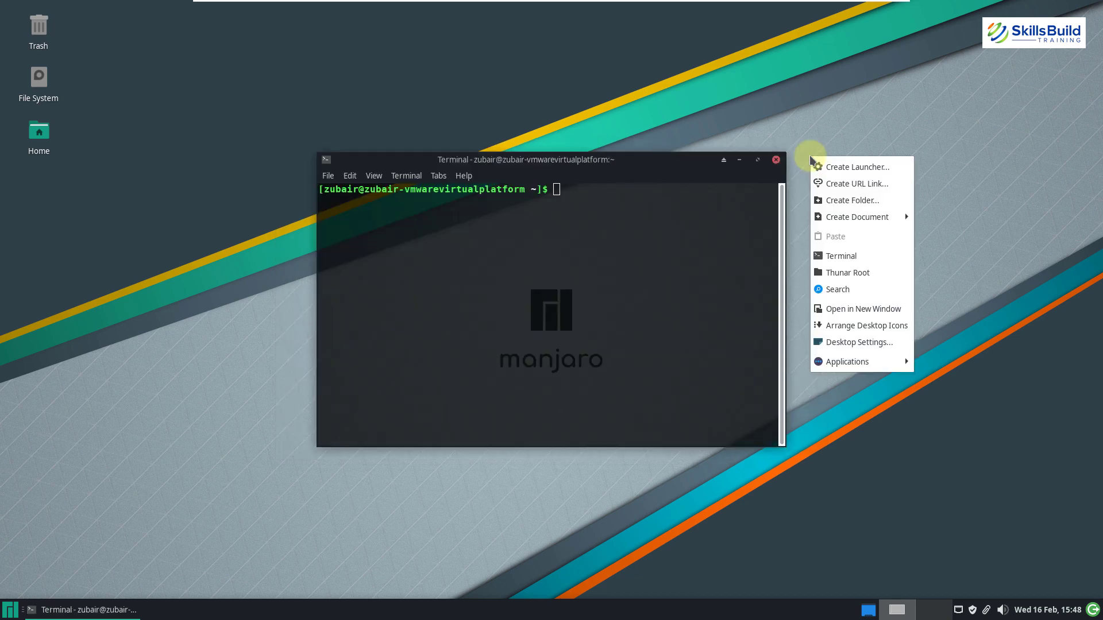
{"action": "left_click", "coordinate": [834, 342]}
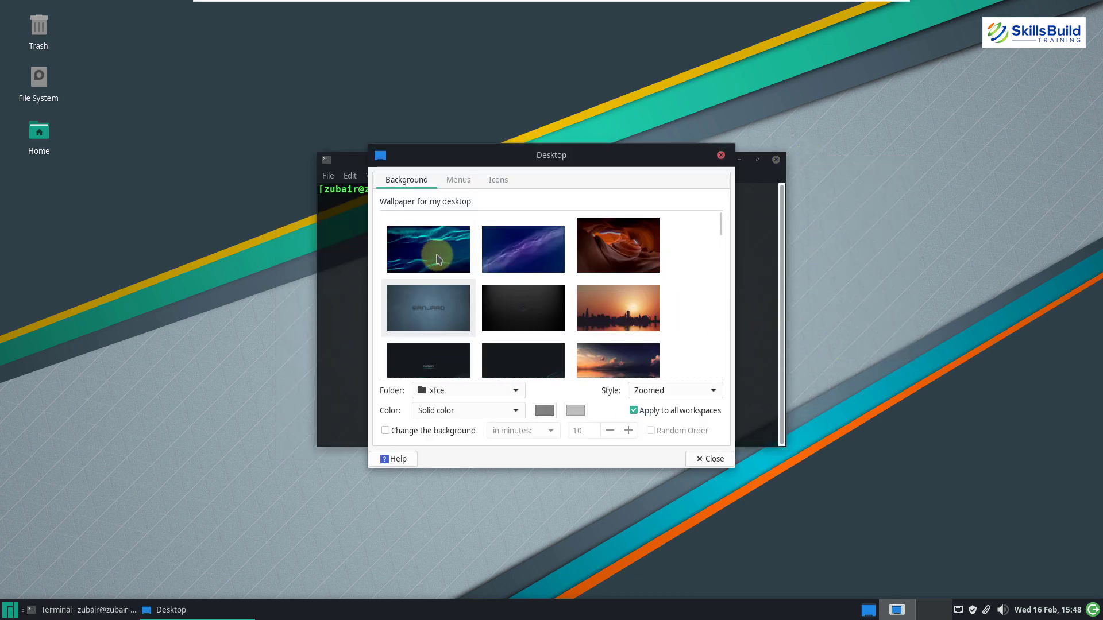
{"action": "left_click", "coordinate": [428, 249]}
{"action": "left_click", "coordinate": [523, 249]}
{"action": "left_click", "coordinate": [612, 246]}
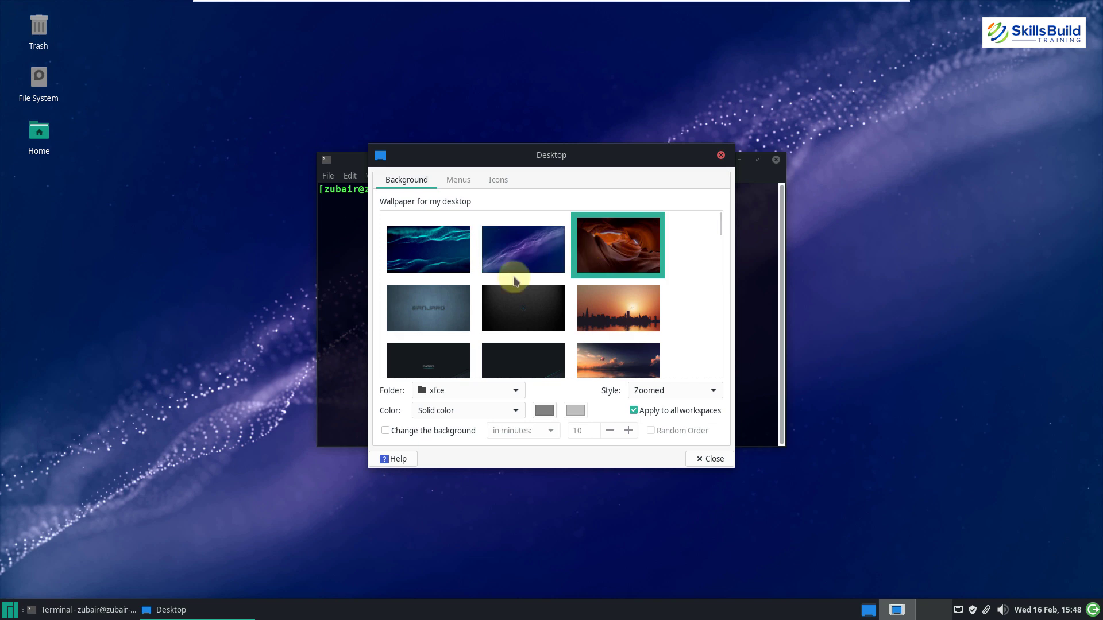
{"action": "left_click", "coordinate": [443, 302]}
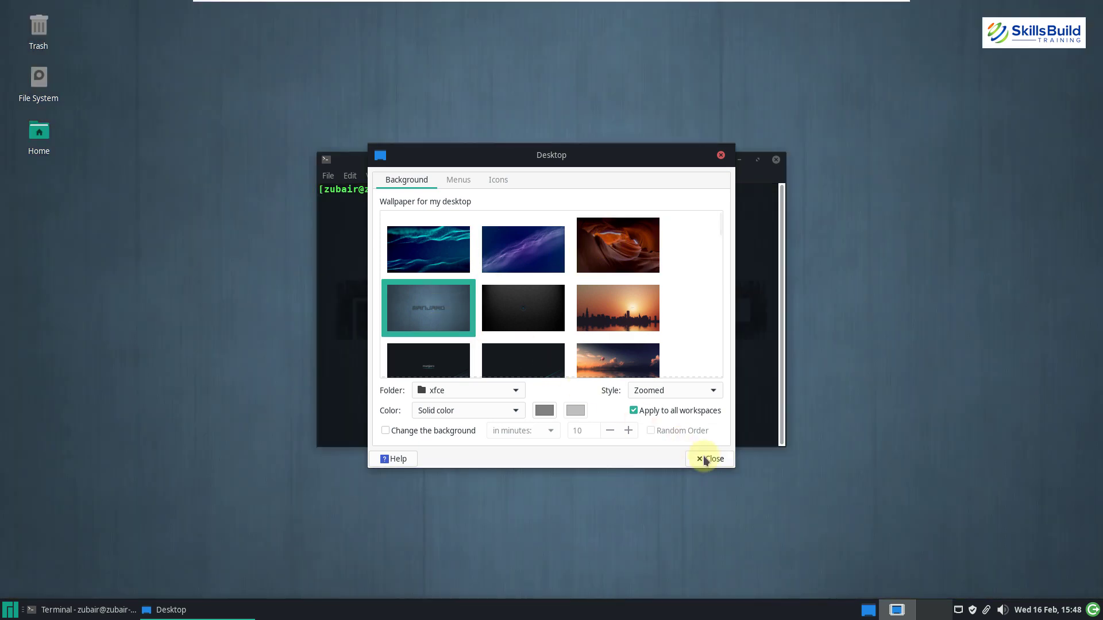
{"action": "left_click", "coordinate": [705, 460]}
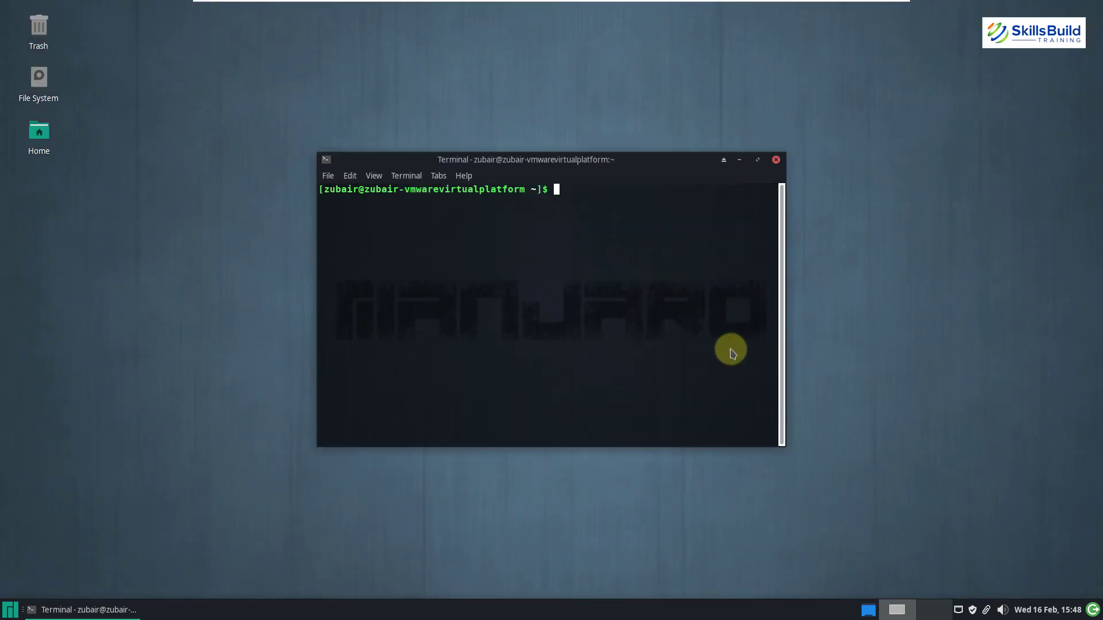
Step: Close the terminal and browse the Whisker menu categories from Games to System, ending on Multimedia
{"action": "left_click", "coordinate": [775, 159]}
{"action": "left_click", "coordinate": [4, 607]}
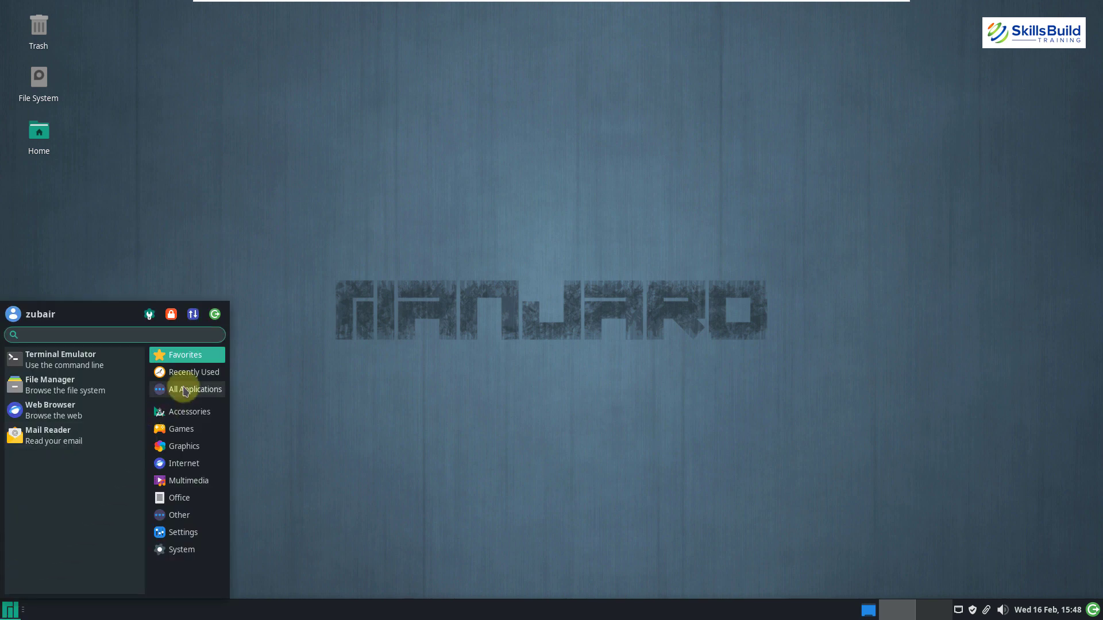
{"action": "left_click", "coordinate": [180, 434]}
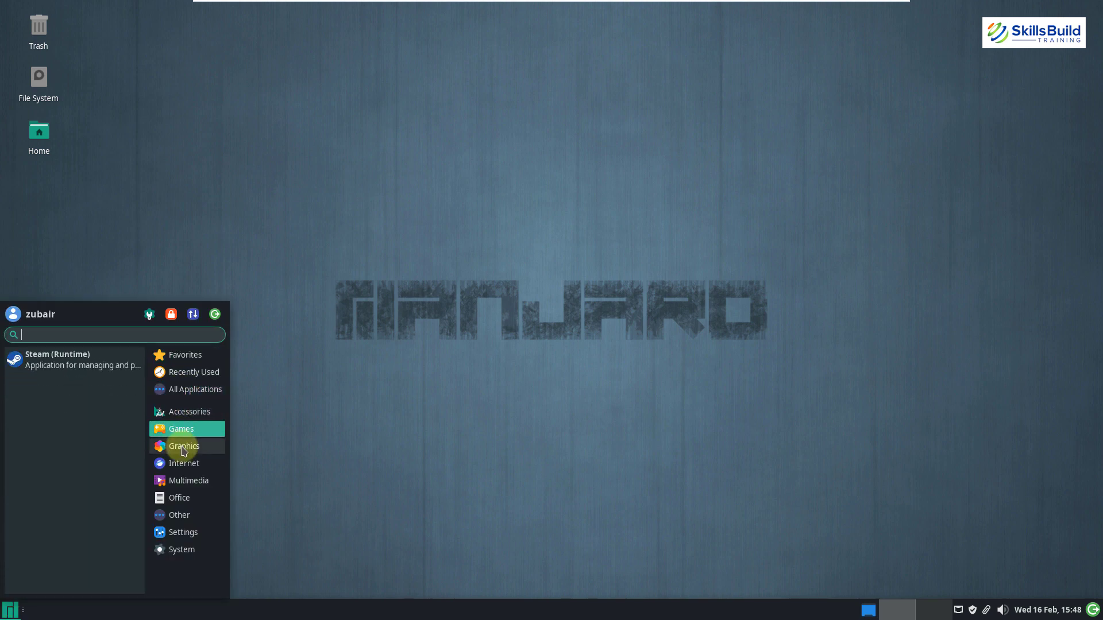
{"action": "left_click", "coordinate": [184, 450]}
{"action": "left_click", "coordinate": [184, 465]}
{"action": "left_click", "coordinate": [184, 484]}
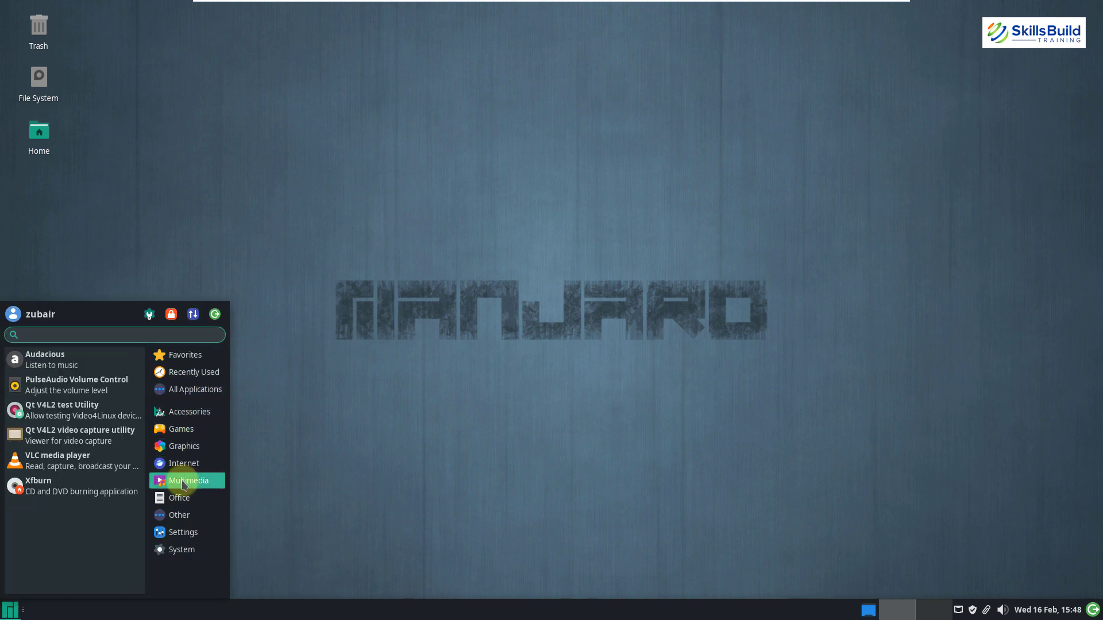
{"action": "left_click", "coordinate": [184, 501]}
{"action": "left_click", "coordinate": [181, 515]}
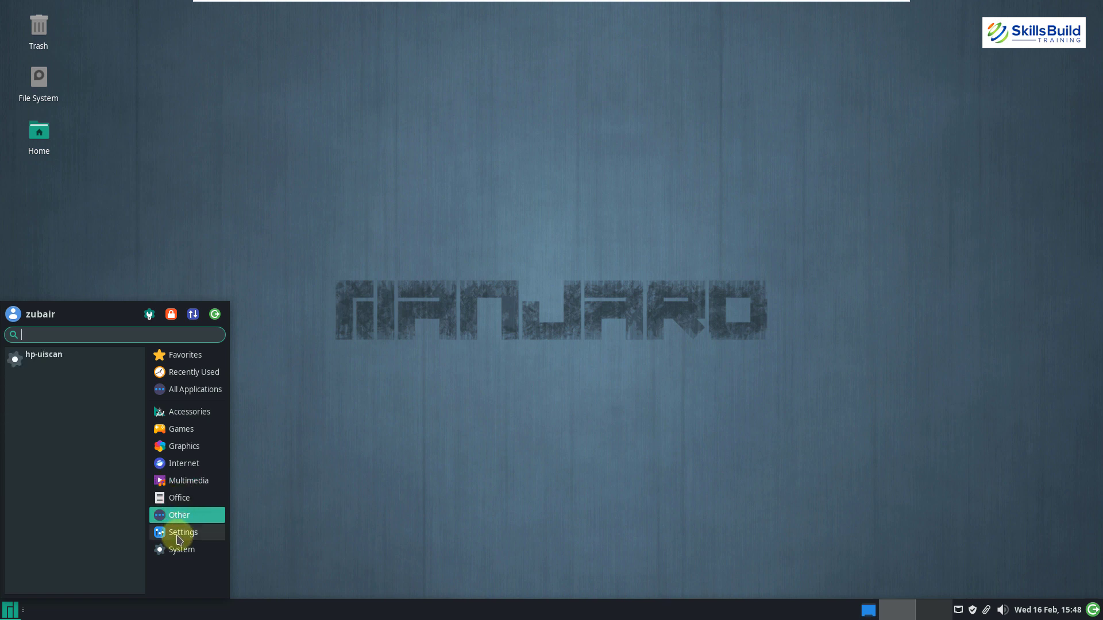
{"action": "left_click", "coordinate": [179, 533]}
{"action": "left_click", "coordinate": [179, 552]}
{"action": "left_click", "coordinate": [184, 479]}
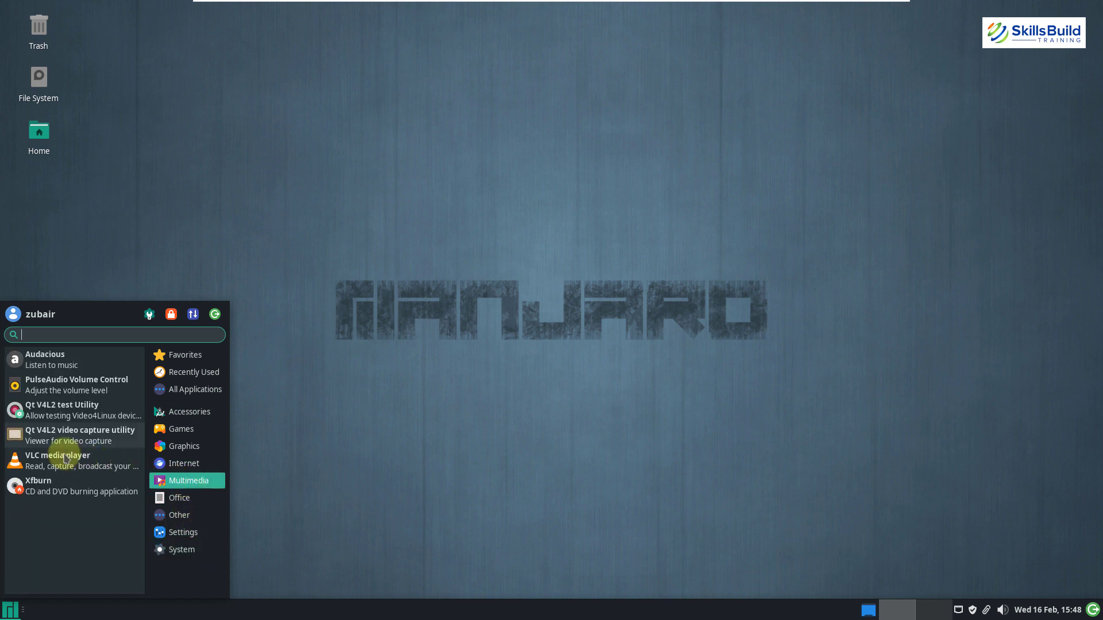
Step: Launch VLC media player, maximize its window, then quit it with Ctrl+Q
{"action": "left_click", "coordinate": [56, 453]}
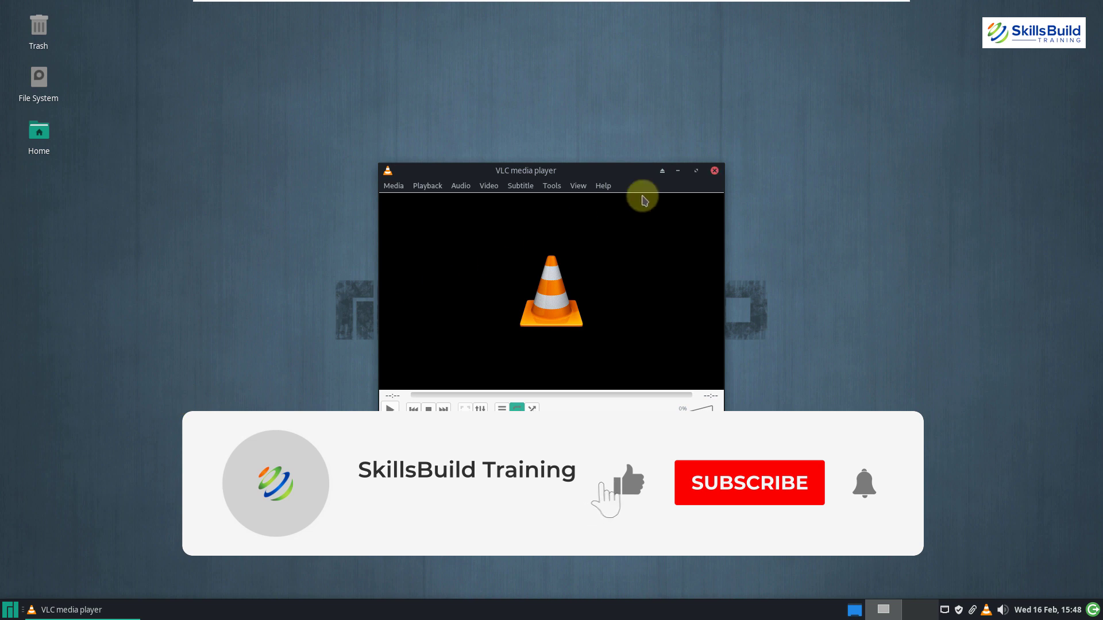
{"action": "left_click", "coordinate": [696, 170]}
{"action": "key", "text": "ctrl+q"}
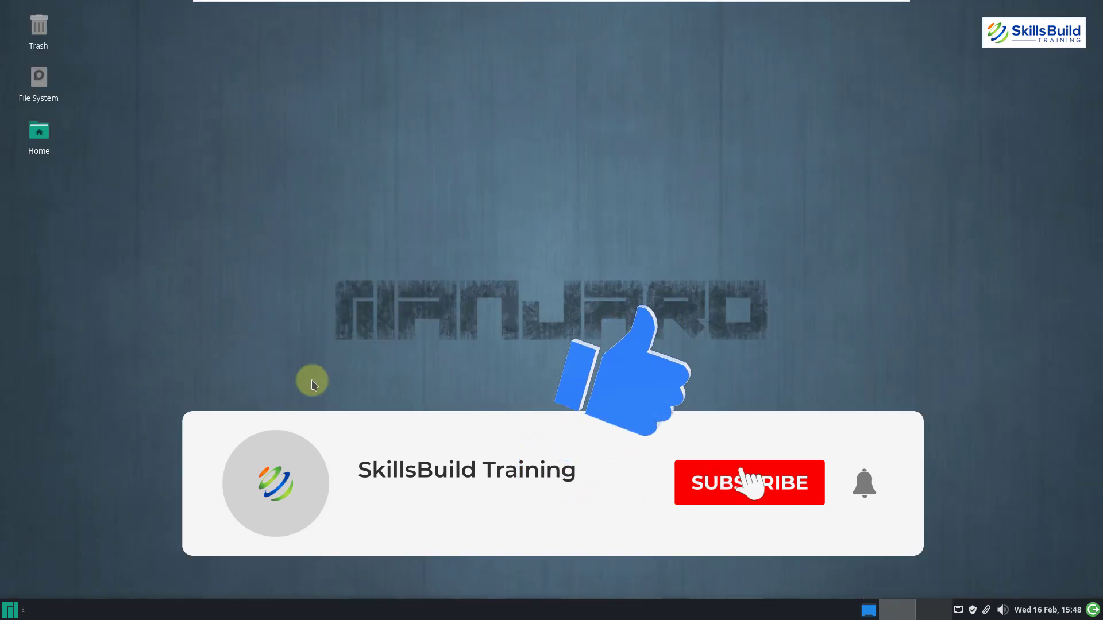
Step: Open a new Xfce Terminal in the Desktop folder from the desktop's right-click menu
{"action": "right_click", "coordinate": [312, 379]}
{"action": "left_click", "coordinate": [300, 181]}
{"action": "right_click", "coordinate": [298, 177]}
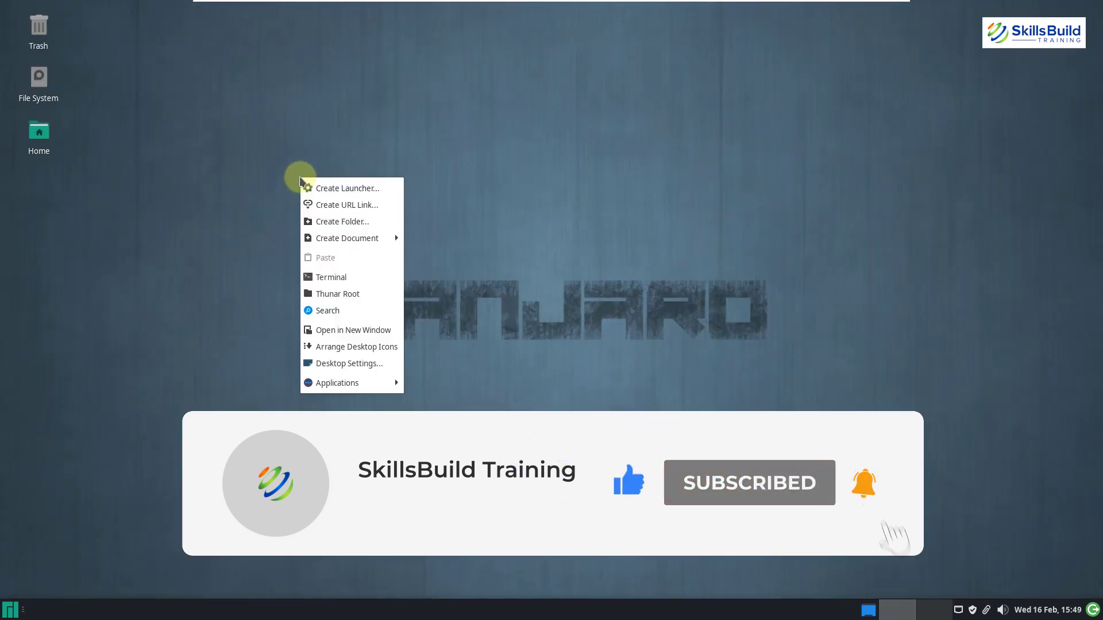
{"action": "left_click", "coordinate": [331, 279]}
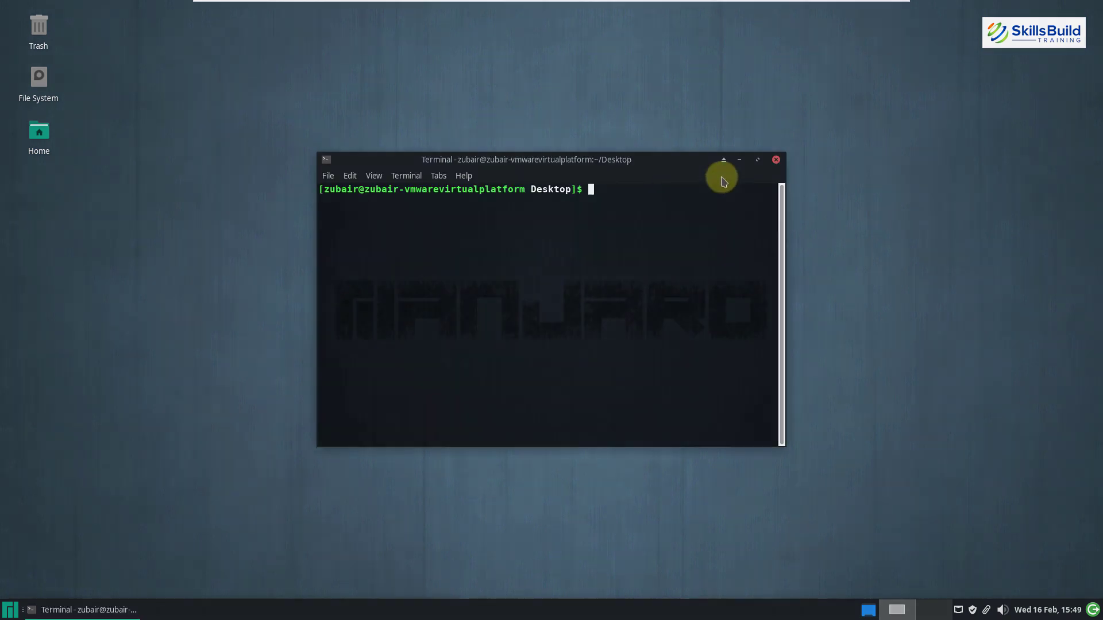